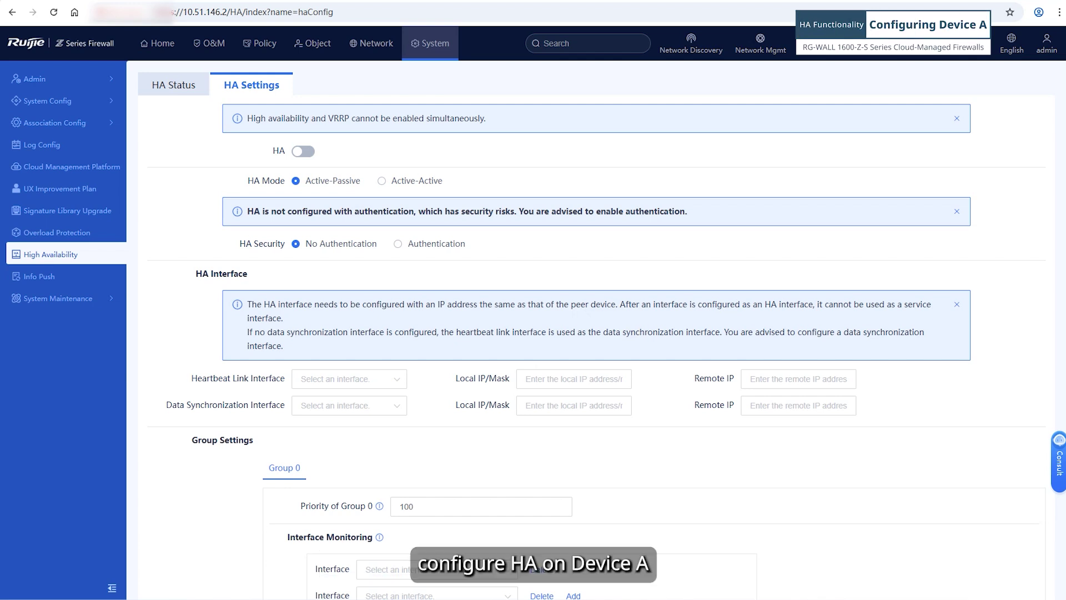
Go to the HA Settings page under System > High Availability on Device A.
click(434, 45)
click(50, 297)
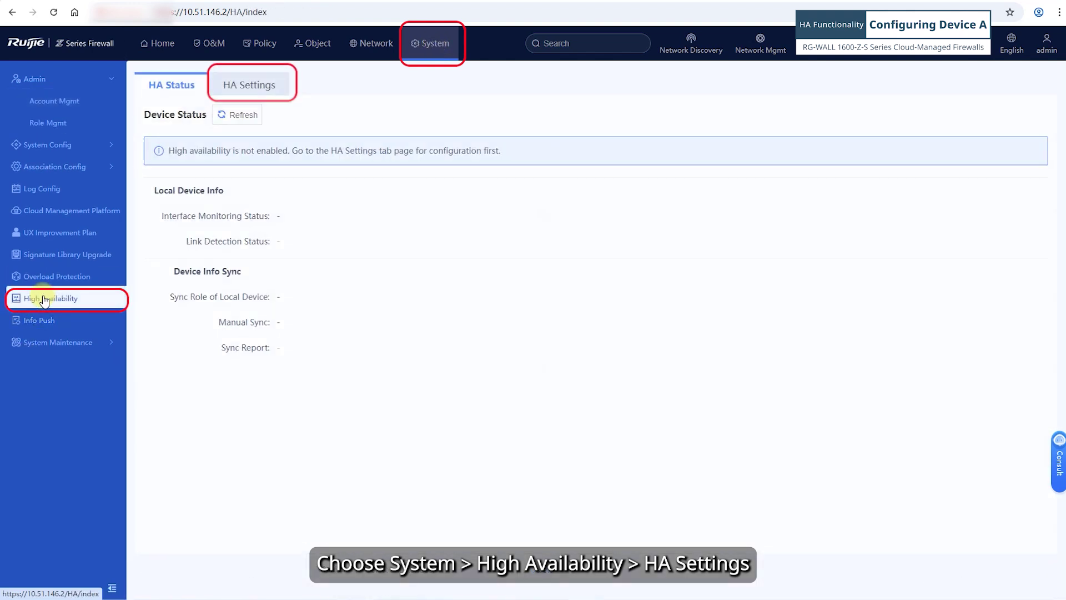
click(257, 84)
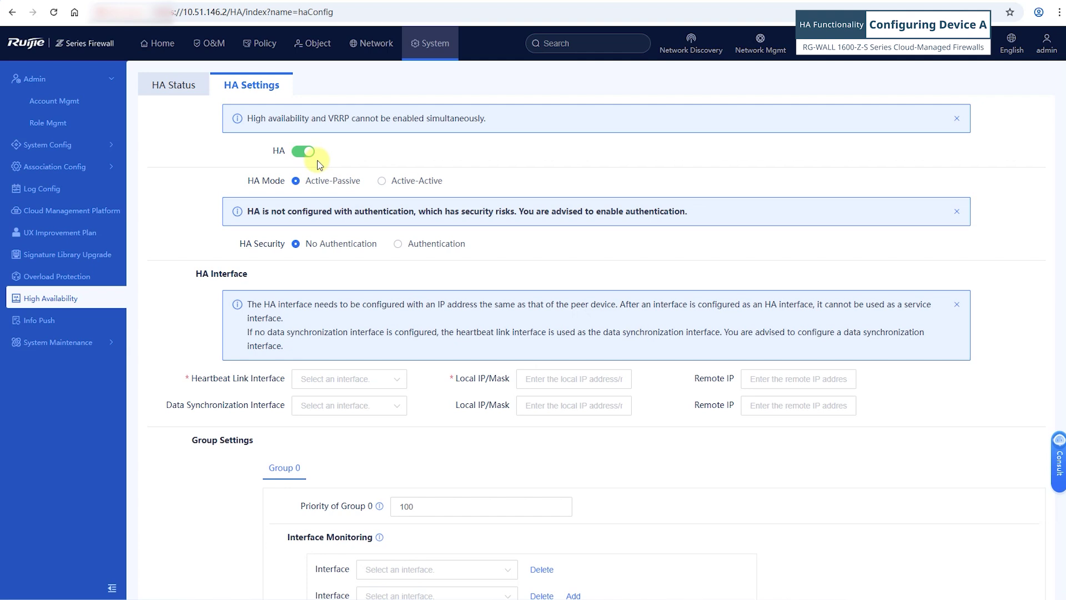
Select Active-Active mode and enable authentication, entering and confirming the HA password.
click(381, 182)
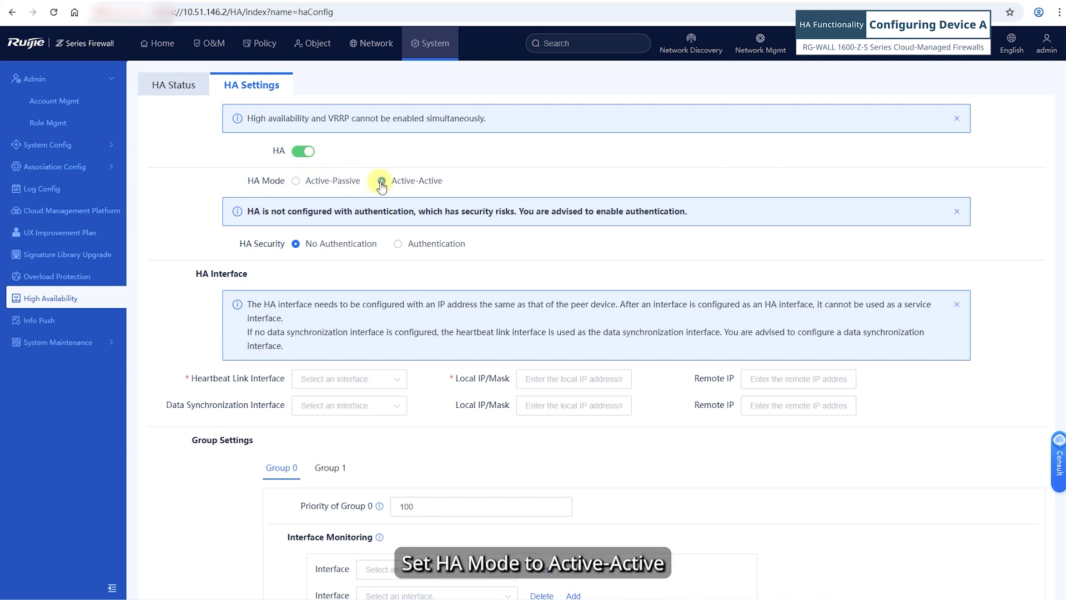
click(401, 245)
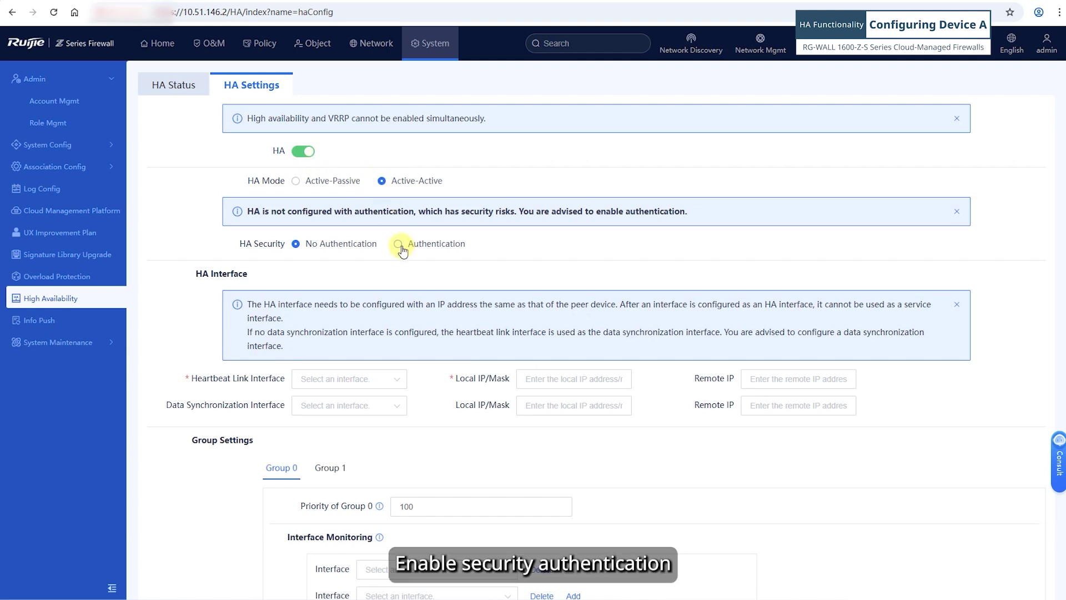
click(311, 283)
text(******)
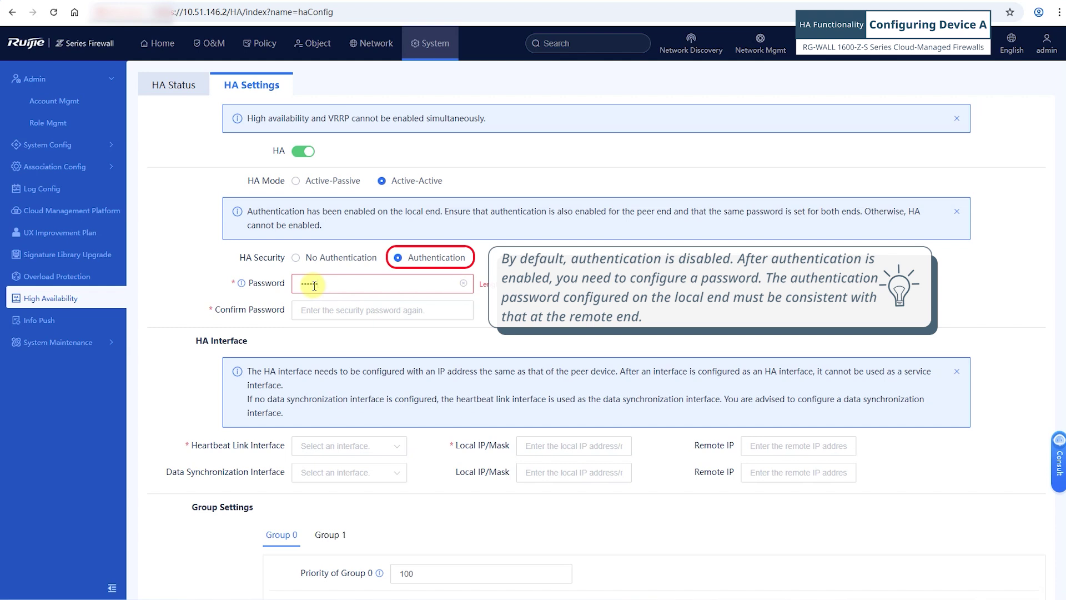
text(**)
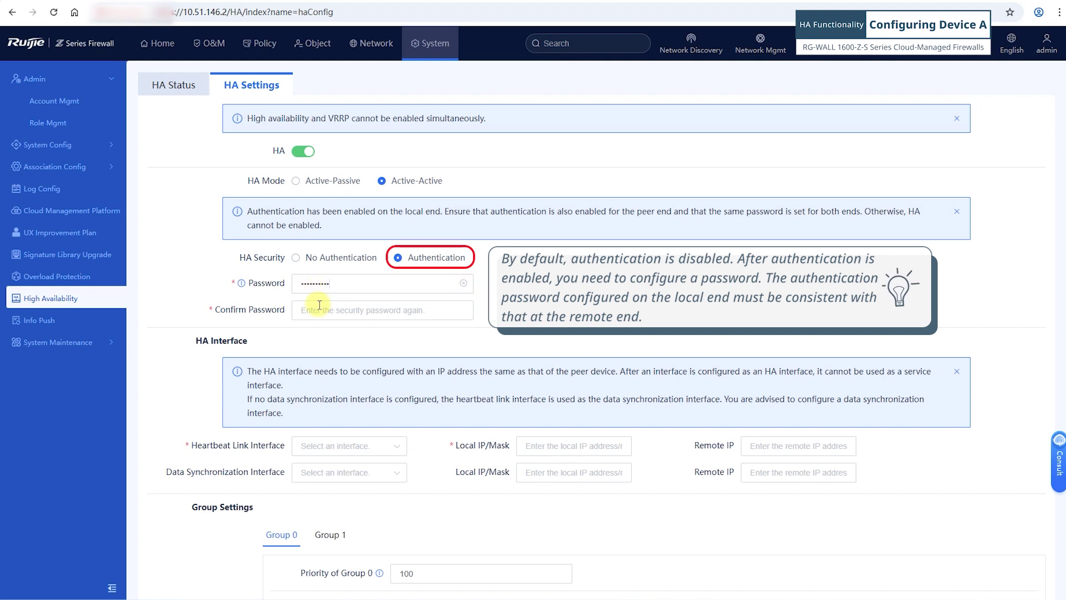
click(328, 314)
text(******)
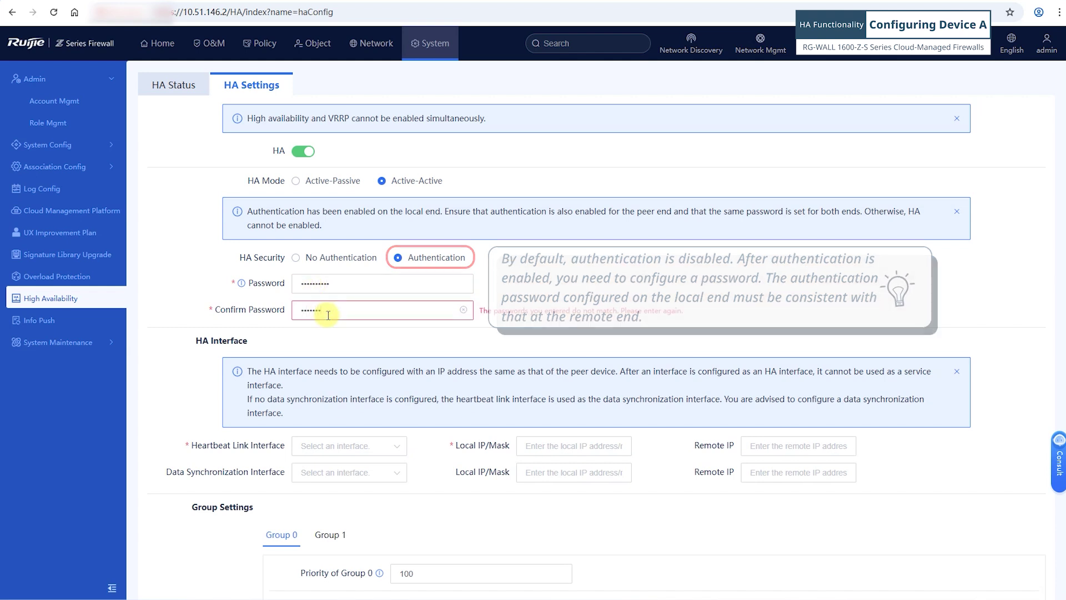
text(****)
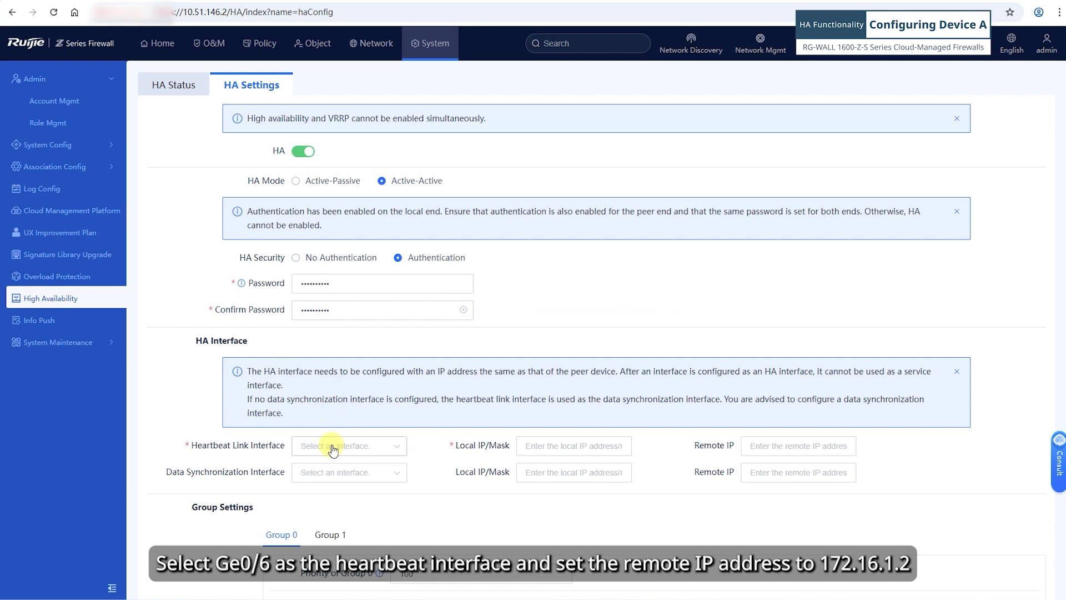
Use Ge0/6 as the heartbeat link with remote IP 172.16.1.2.
click(333, 449)
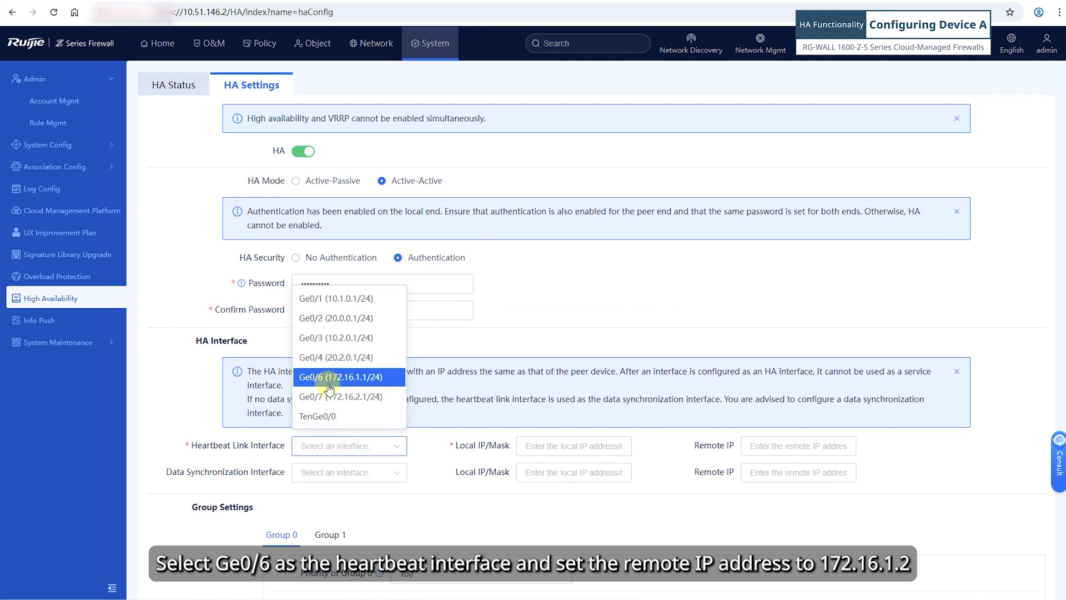
click(329, 378)
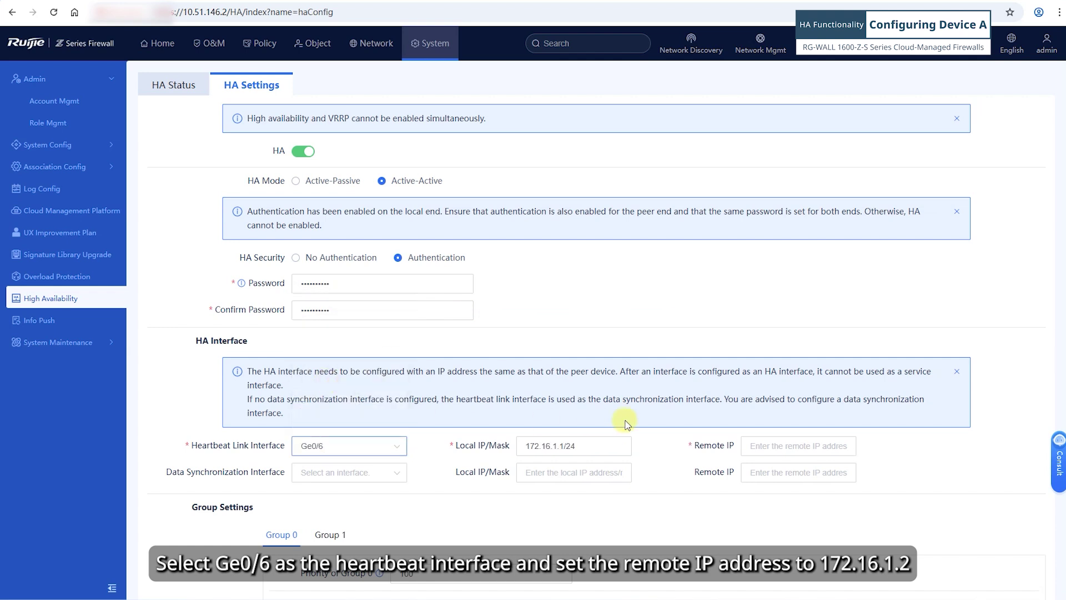
click(780, 447)
text(172.1)
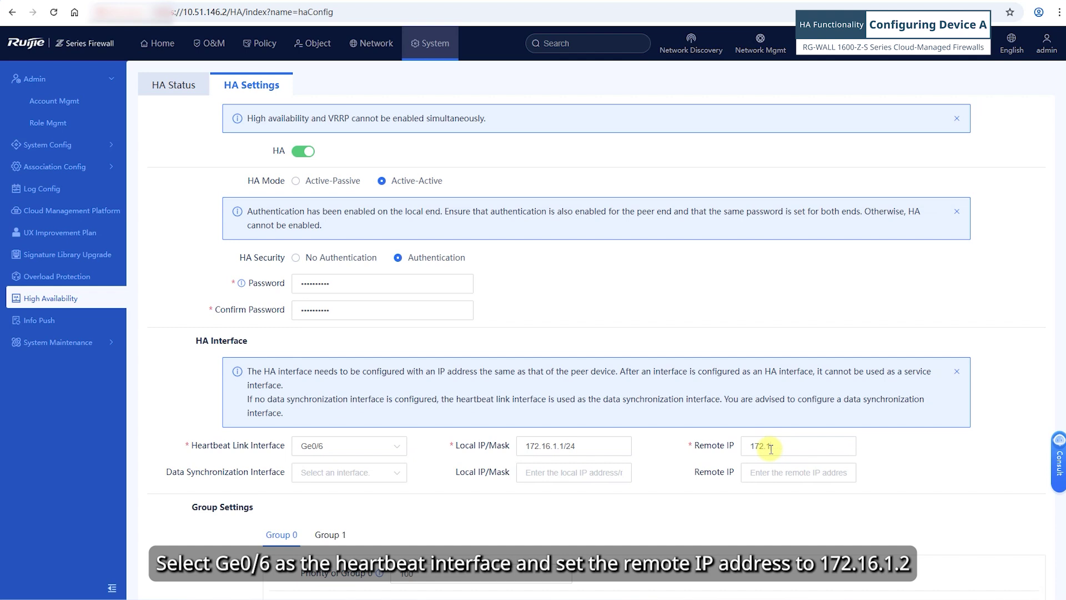
text(6.1.2)
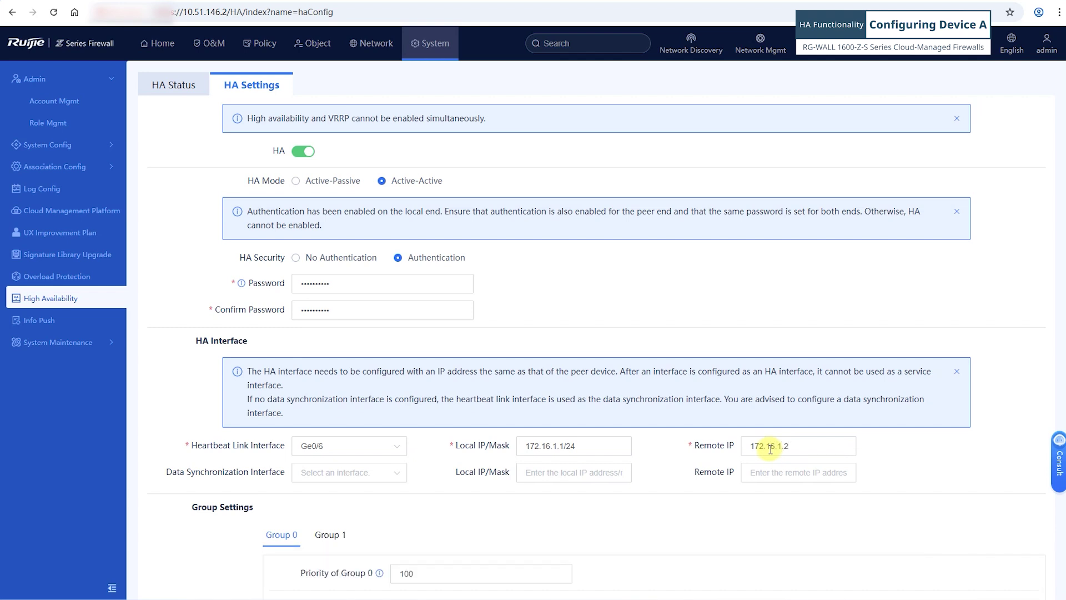
Use Ge0/7 as the data synchronization interface with remote IP 172.16.2.2.
click(350, 476)
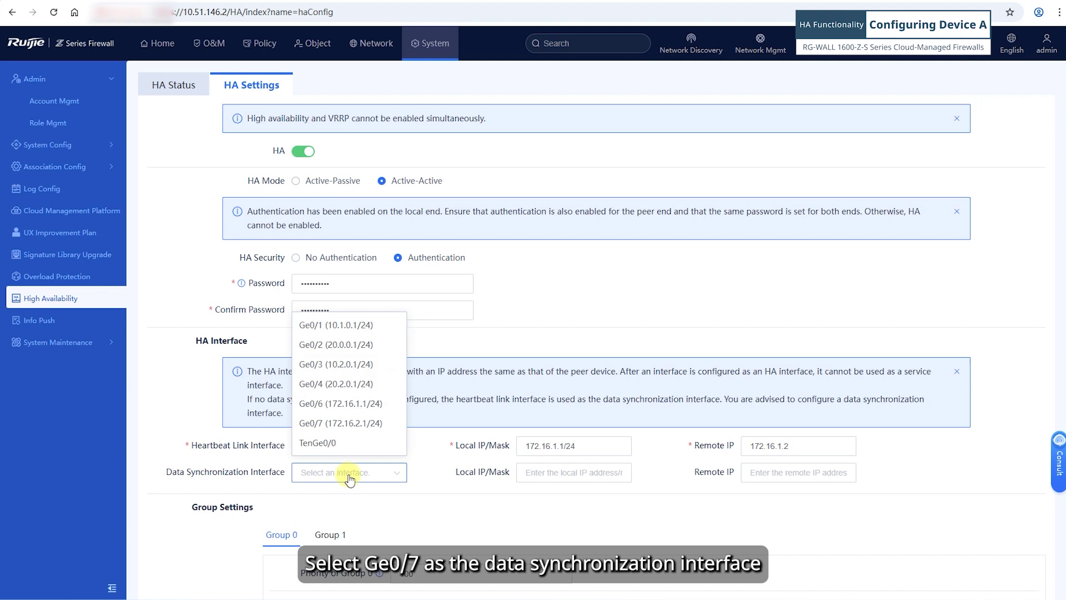
click(345, 427)
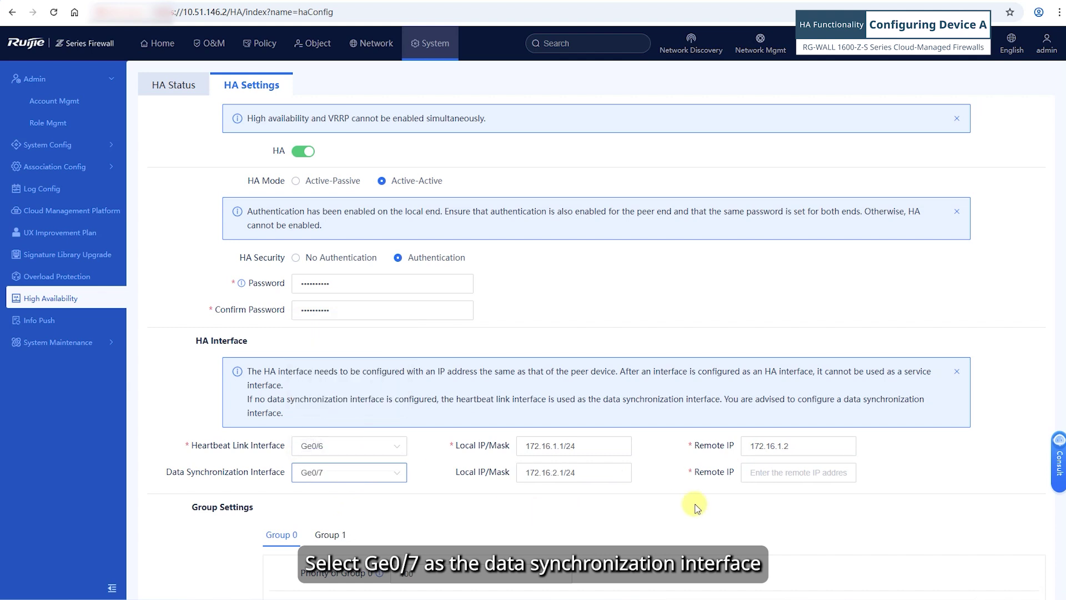
click(742, 480)
text(172.16.)
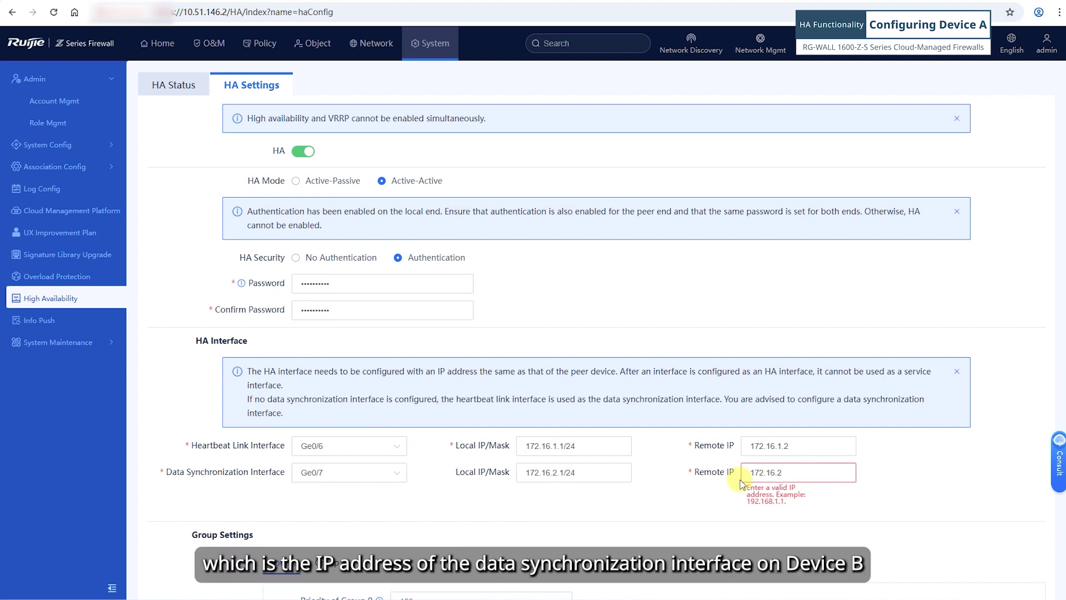
text(2)
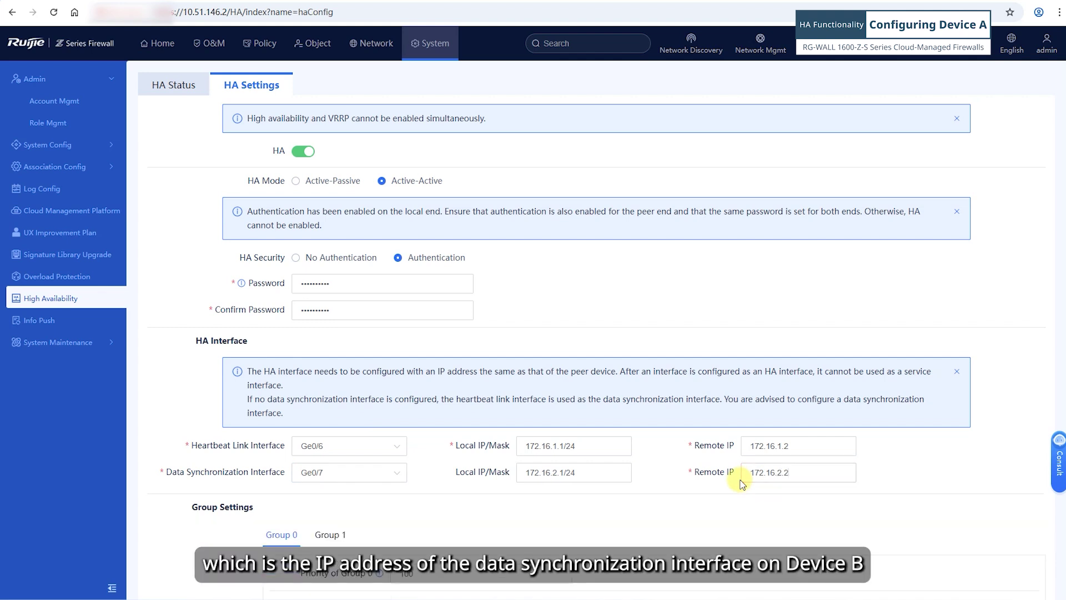
scroll(424, 494, down, 3)
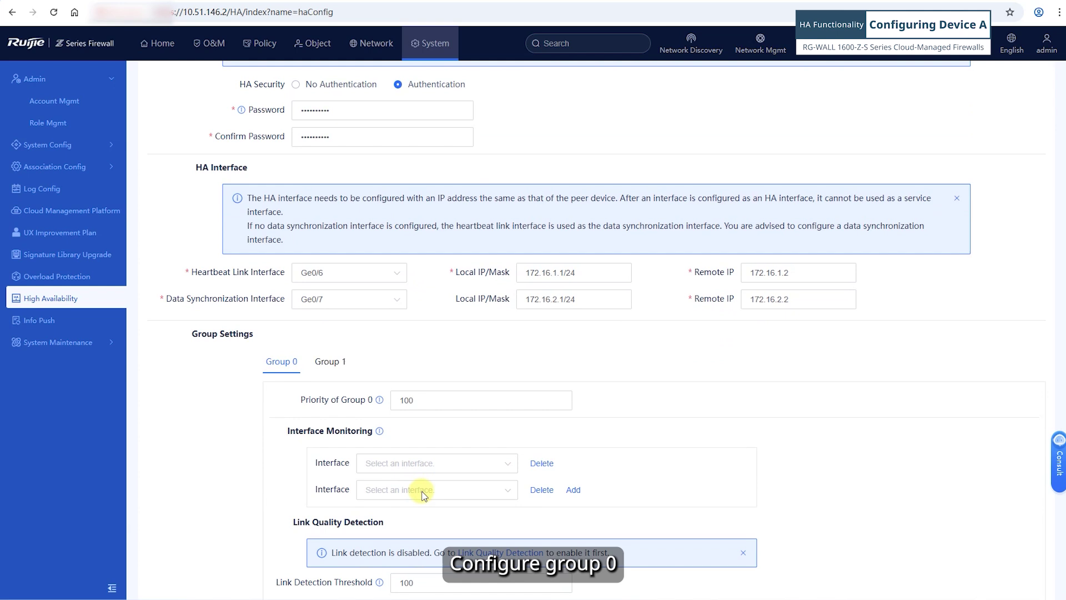
Give Group 0 priority 200 and monitor interfaces Ge0/1 and Ge0/2.
click(402, 400)
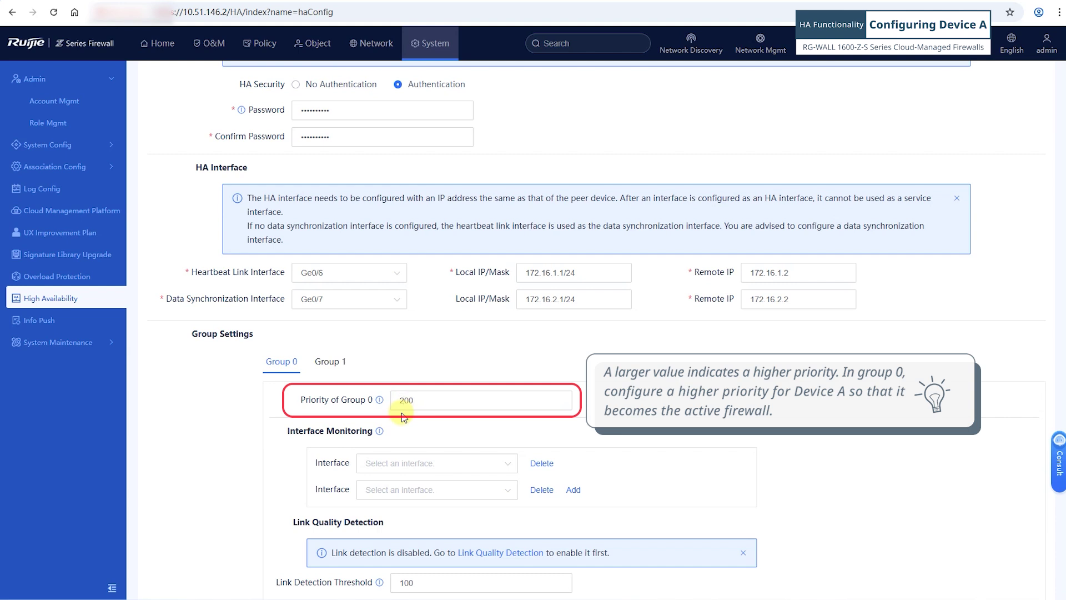
click(389, 468)
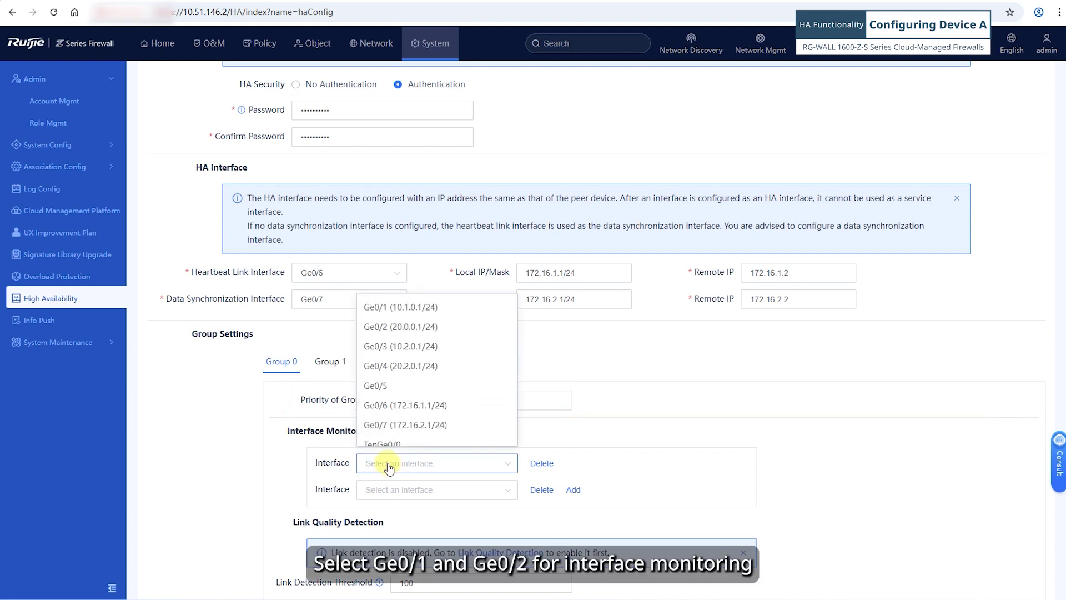
click(400, 307)
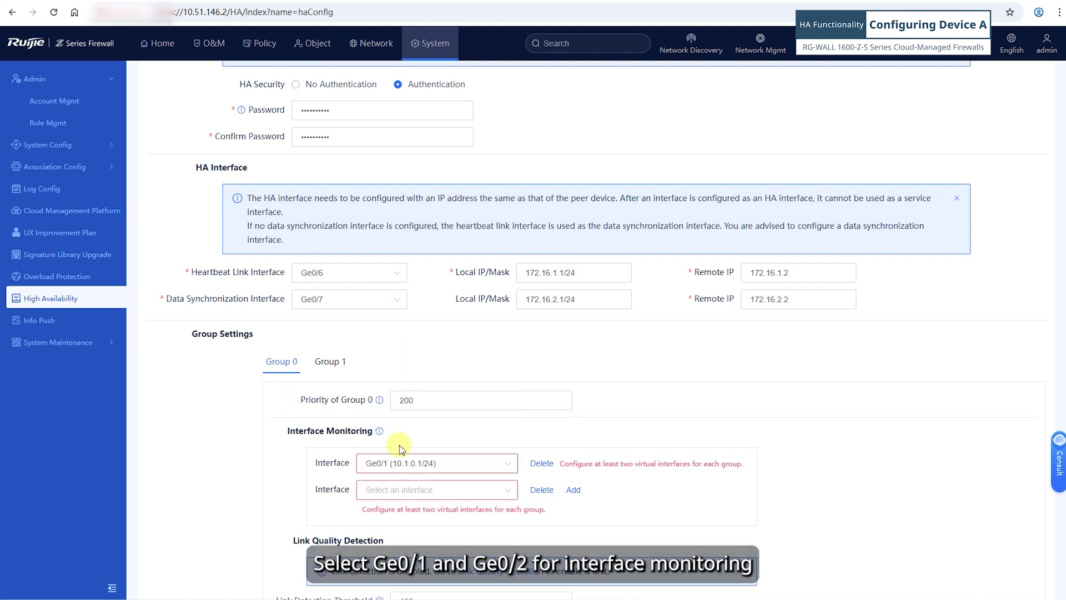
click(392, 492)
click(377, 350)
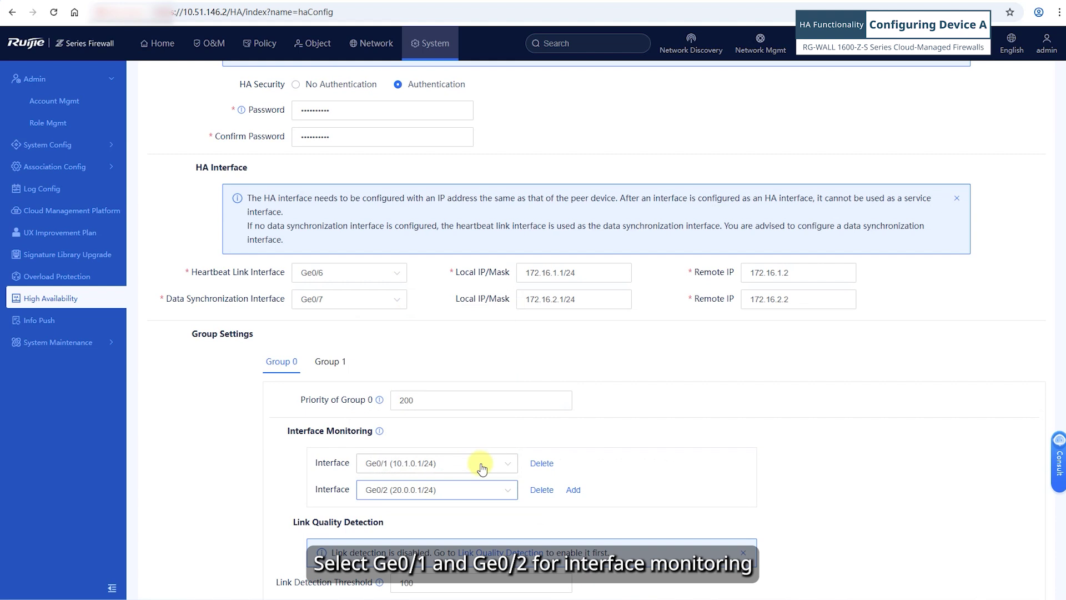
Keep Group 1 at priority 100 and monitor interfaces Ge0/3 and Ge0/4.
click(339, 371)
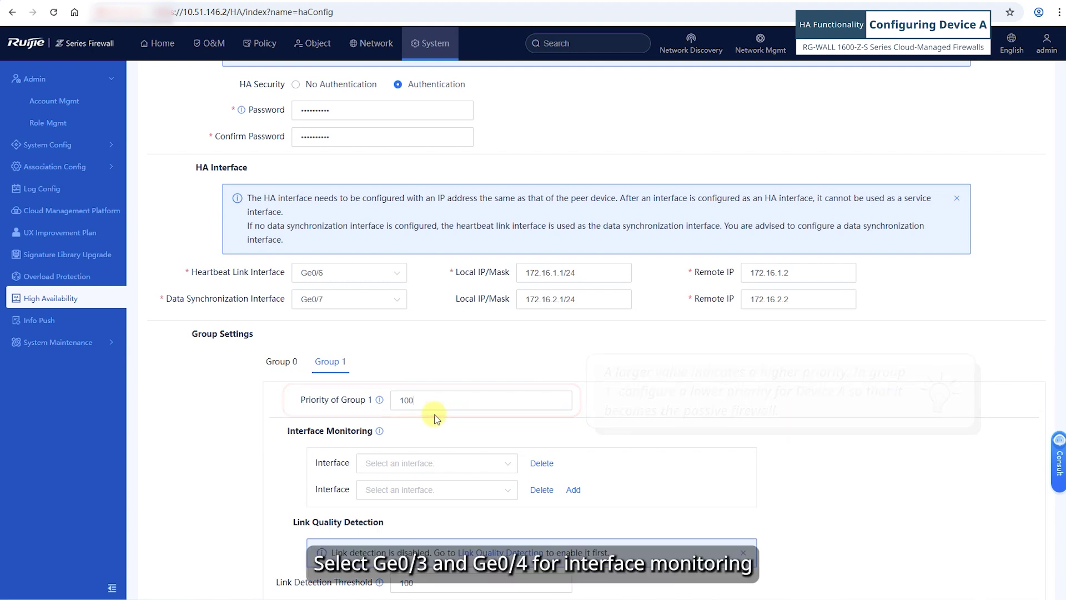
click(383, 469)
click(392, 492)
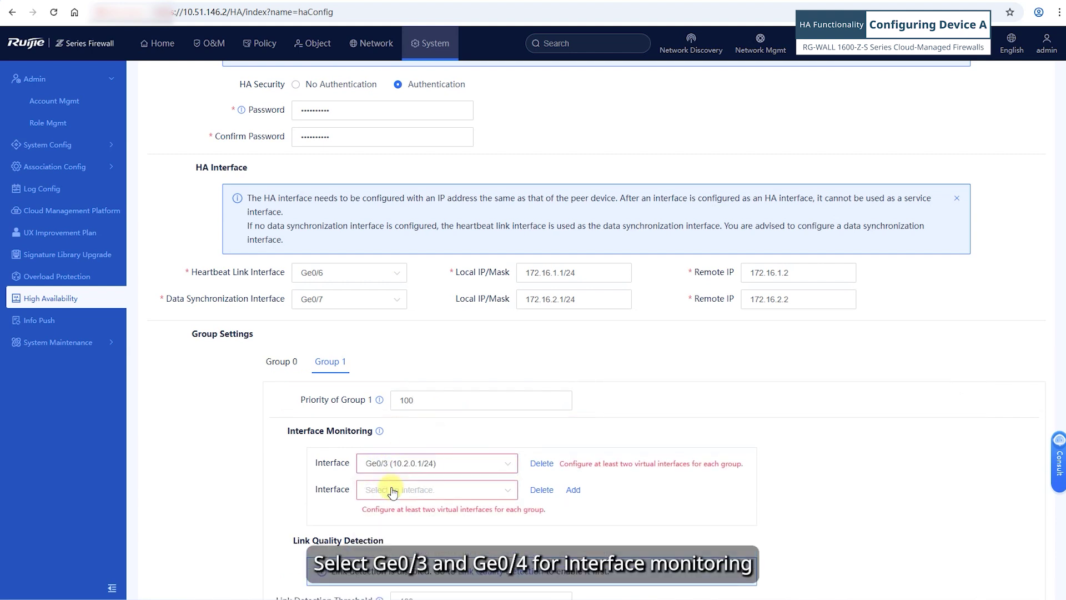
click(411, 497)
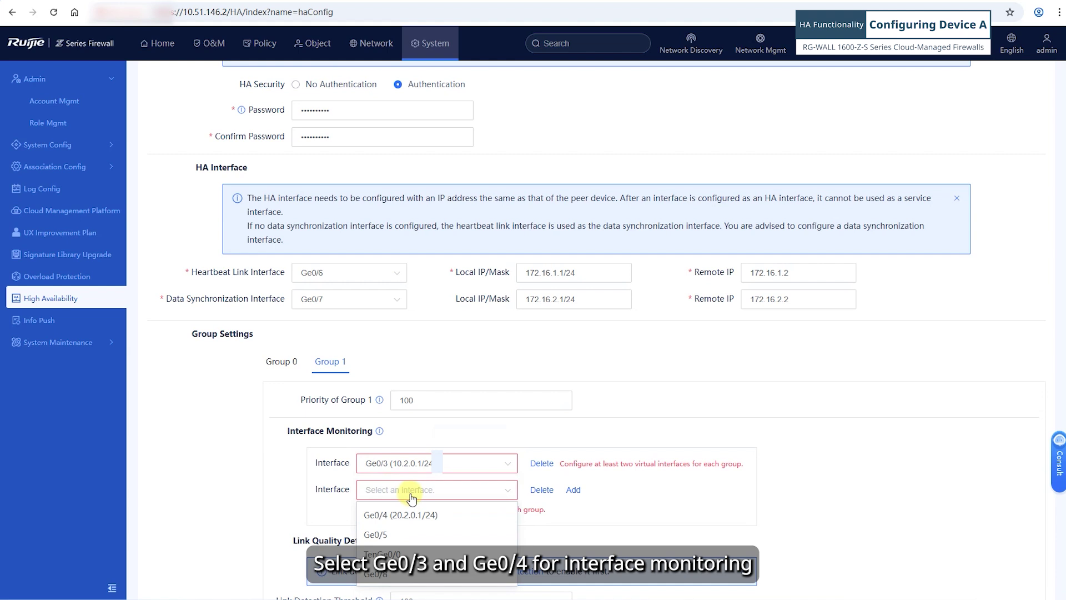
click(392, 512)
scroll(404, 578, down, 2)
Expand Advanced Settings and enable preemption mode with a 60-second delay.
click(247, 533)
scroll(389, 522, down, 1)
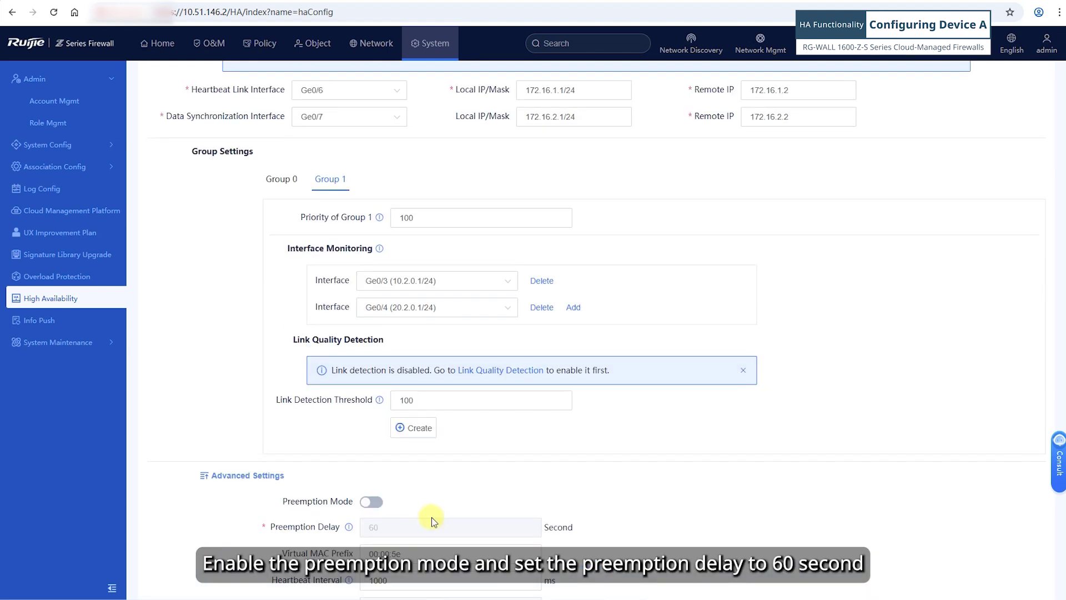
click(371, 501)
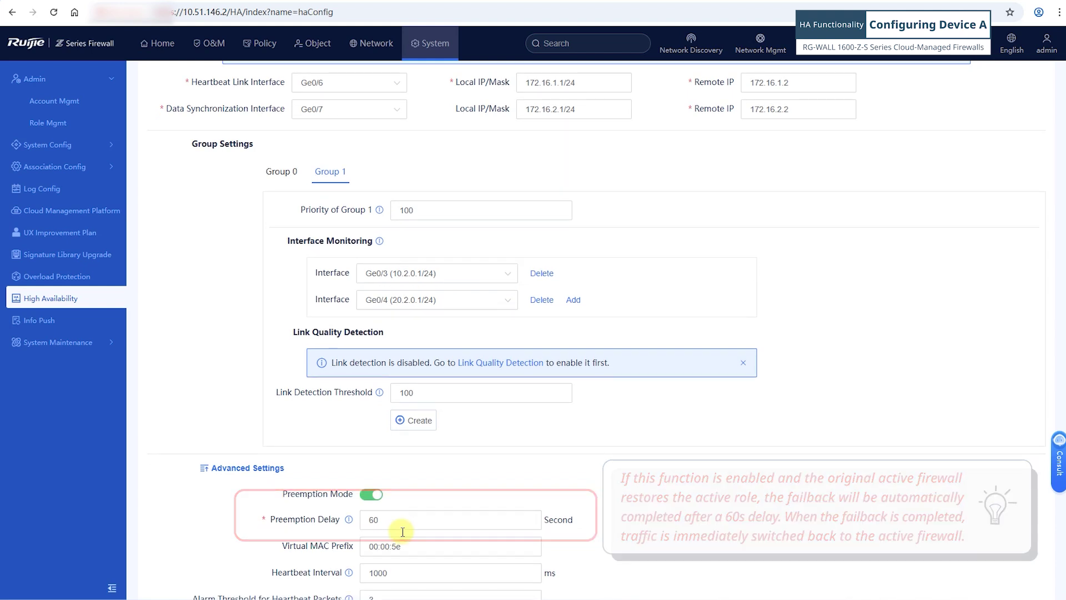
Set Ge0/0 as the management interface, then save Device A's HA configuration and confirm the tip.
scroll(422, 544, down, 4)
scroll(432, 551, down, 1)
click(353, 533)
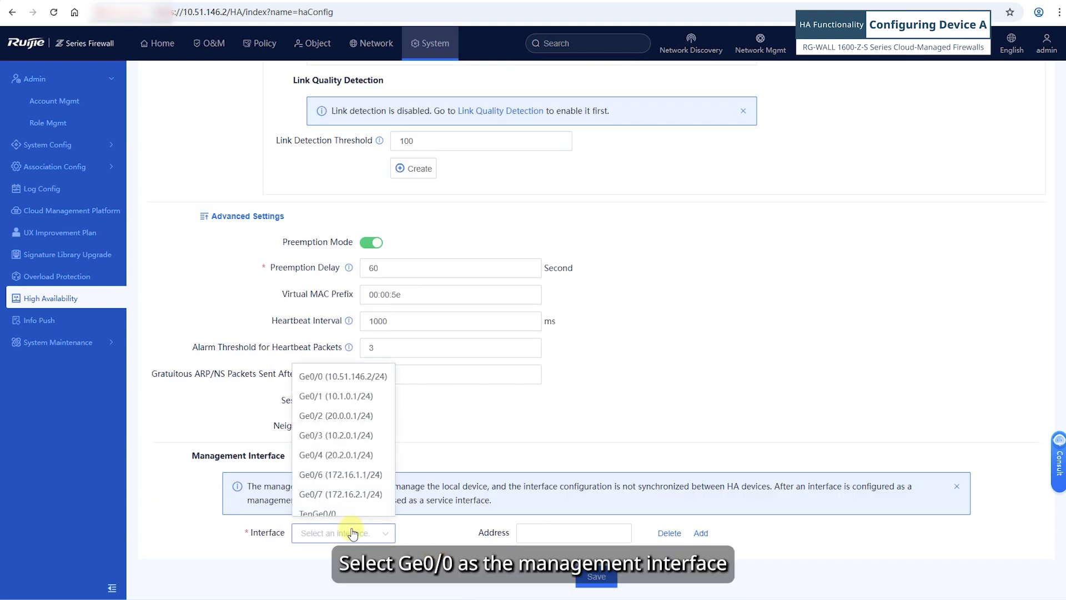
click(333, 377)
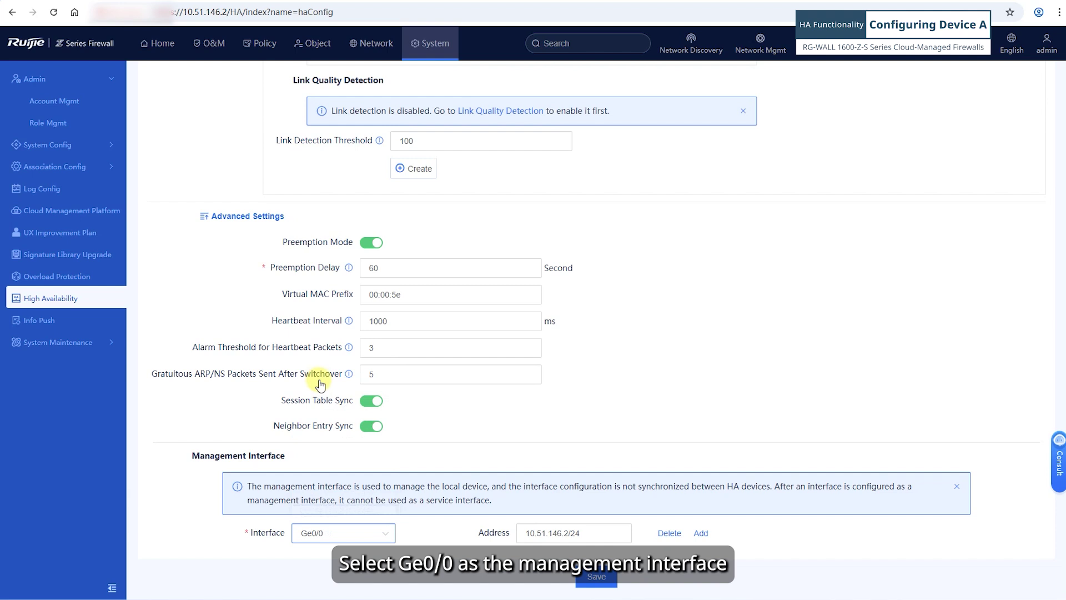
click(588, 576)
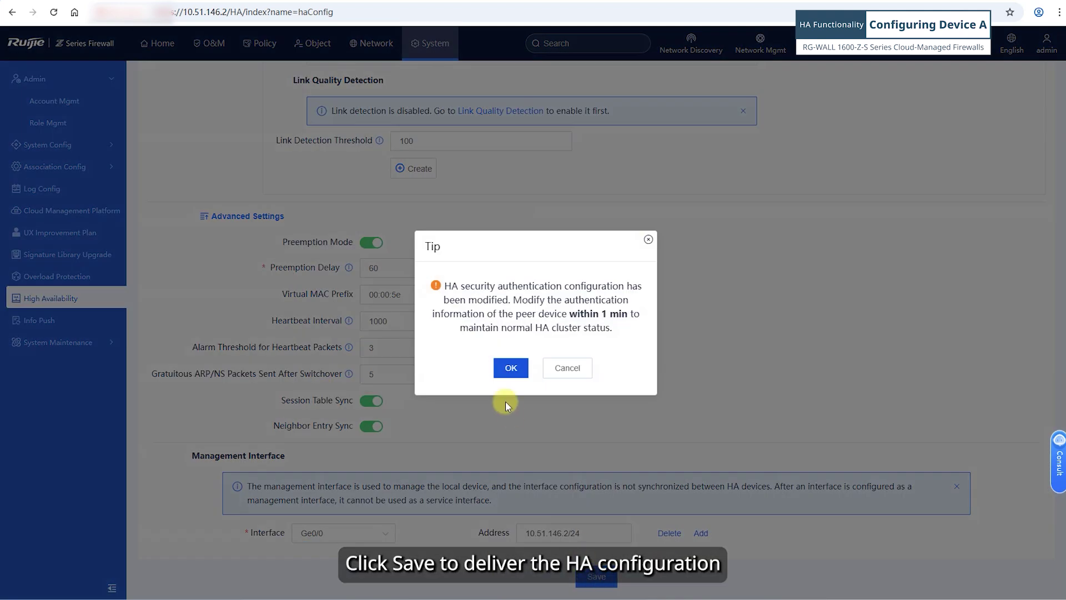
click(509, 368)
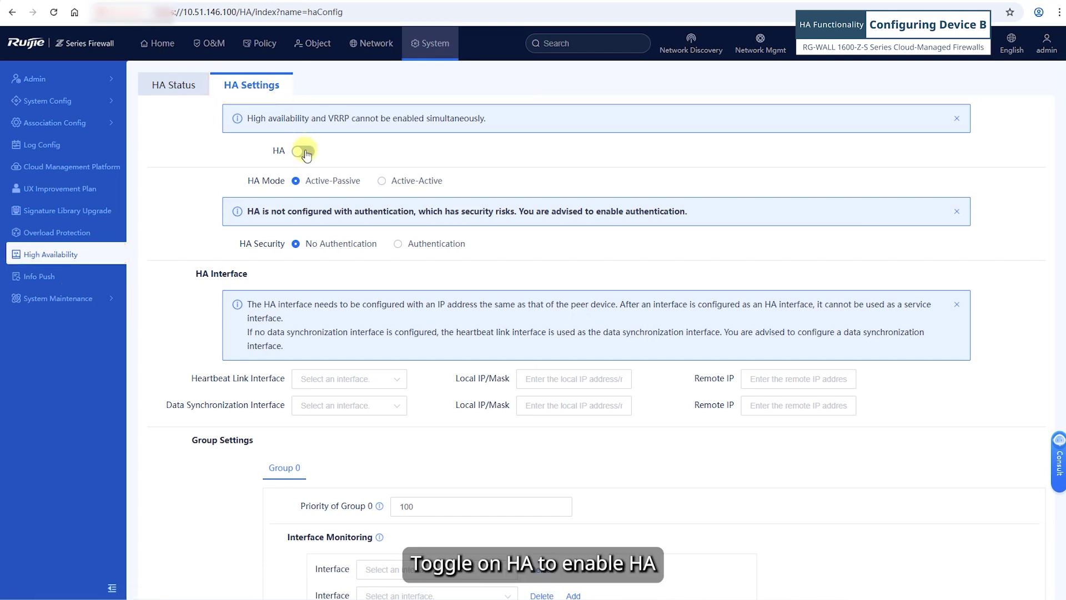
On Device B, select Active-Active mode and enable authentication, entering and confirming the HA password.
click(382, 181)
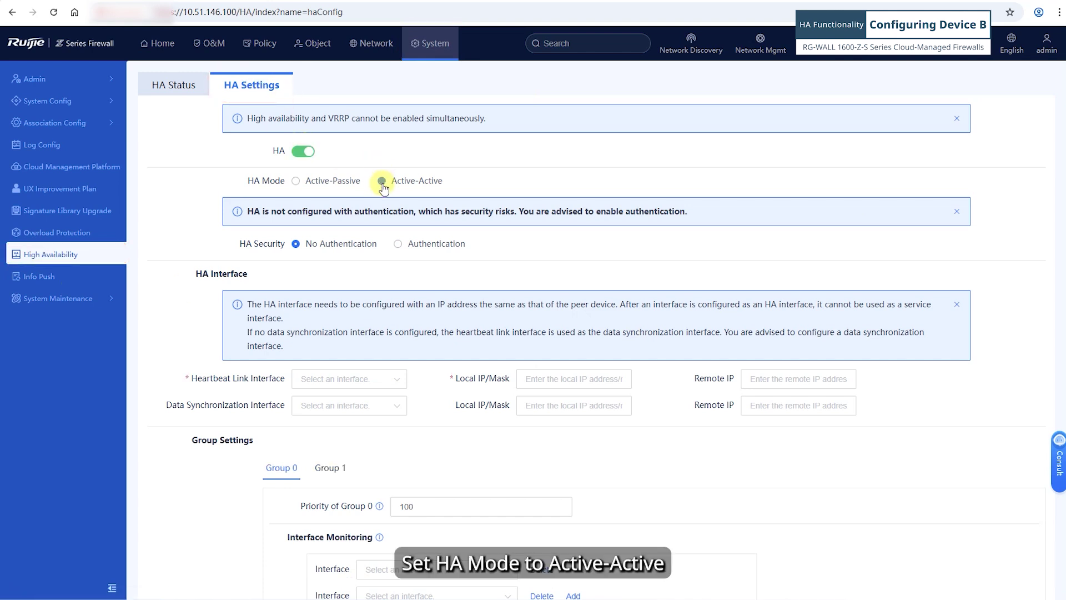
click(398, 243)
click(334, 284)
text(ruijie@123)
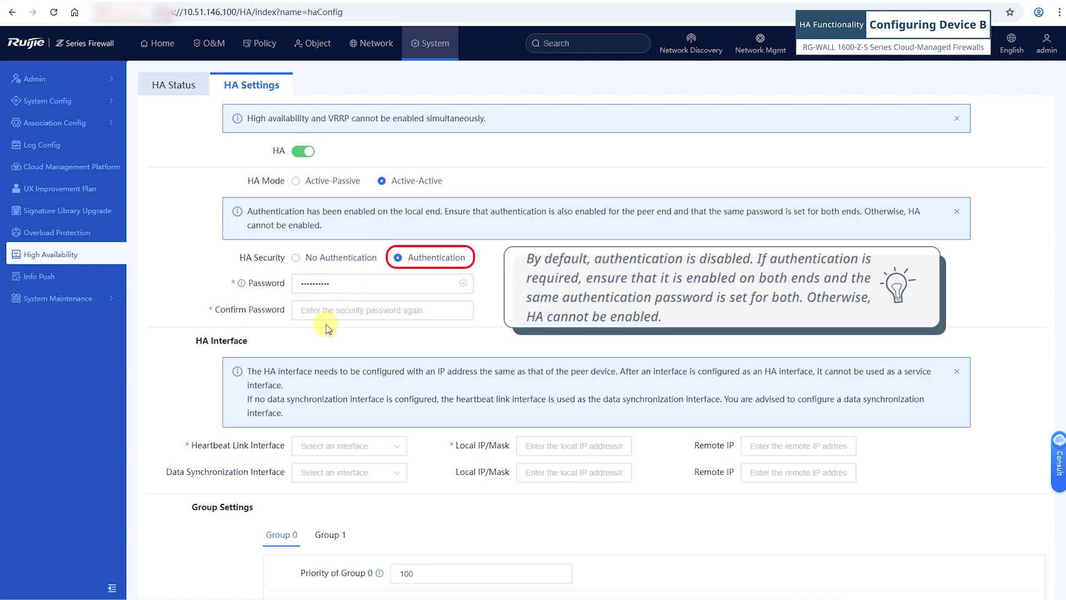
click(327, 308)
text(ruijie)
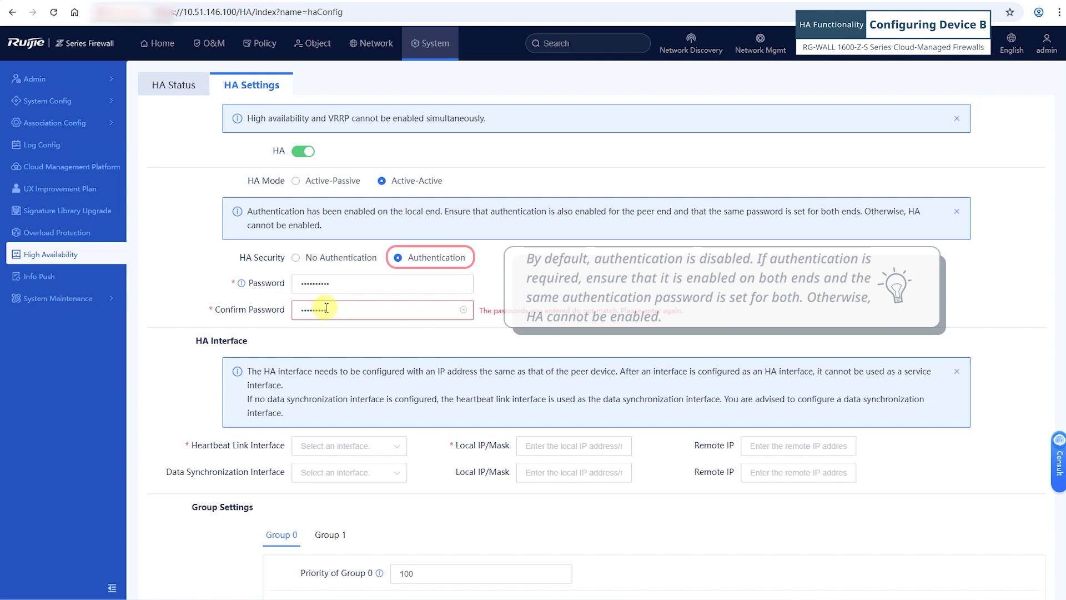
text(@123)
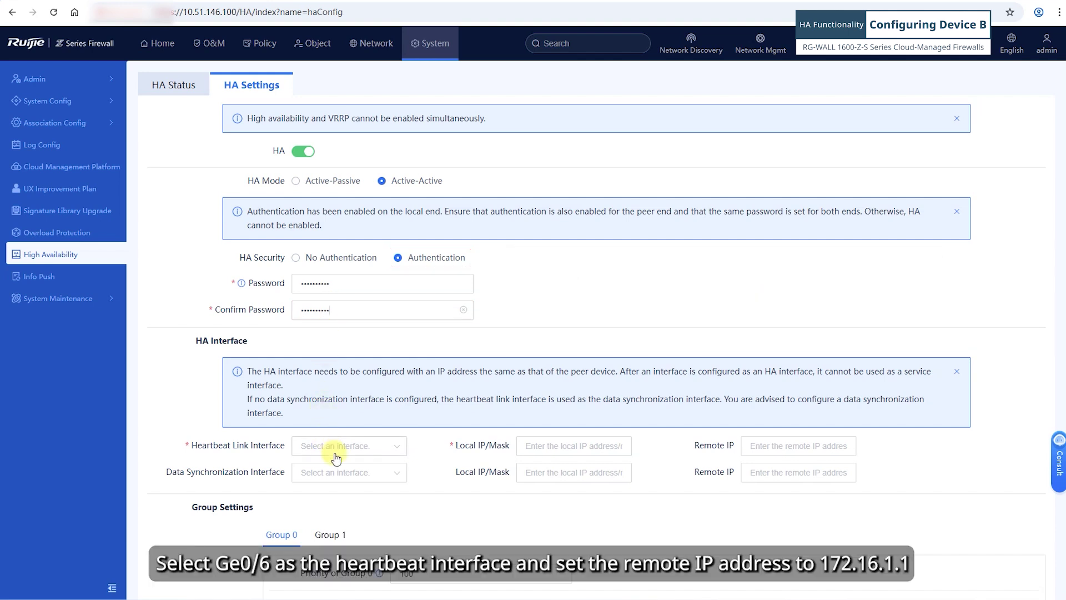
Use Ge0/6 as Device B's heartbeat link with remote IP 172.16.1.1.
click(336, 452)
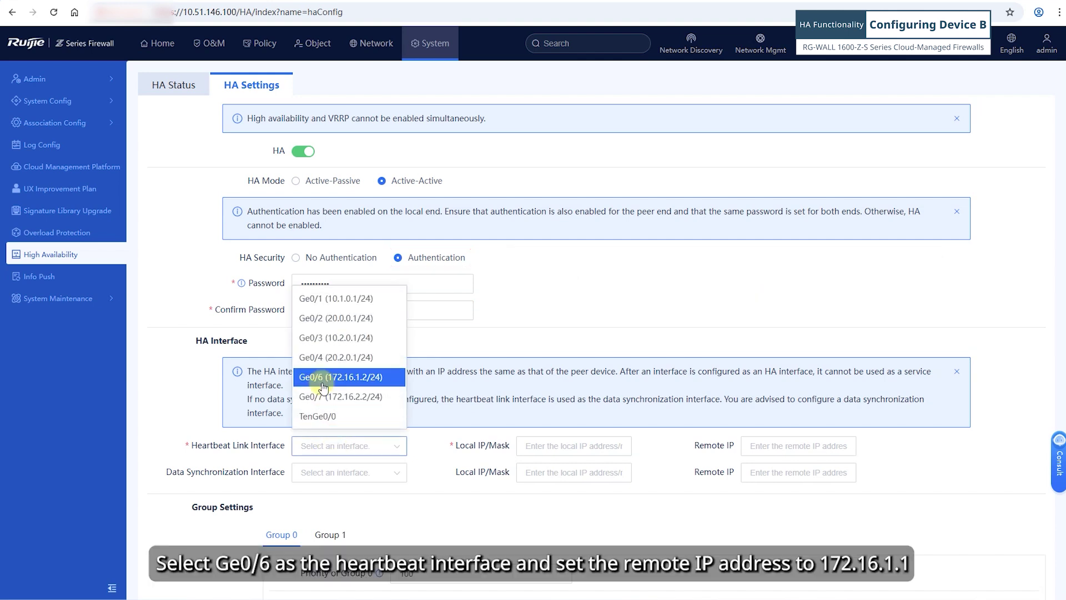
click(327, 378)
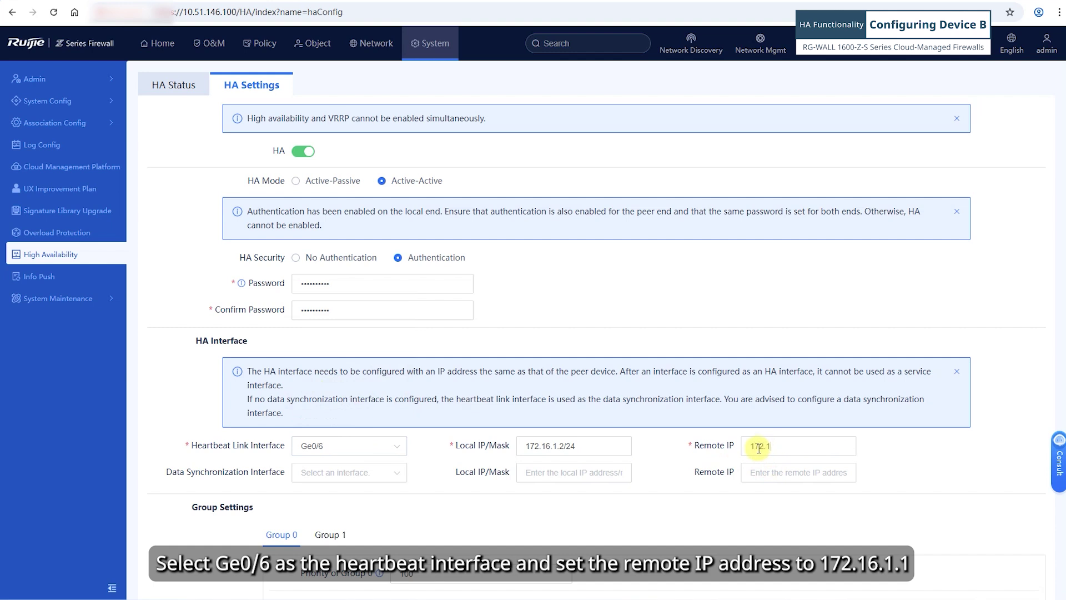
click(759, 448)
text(172.16.1.1)
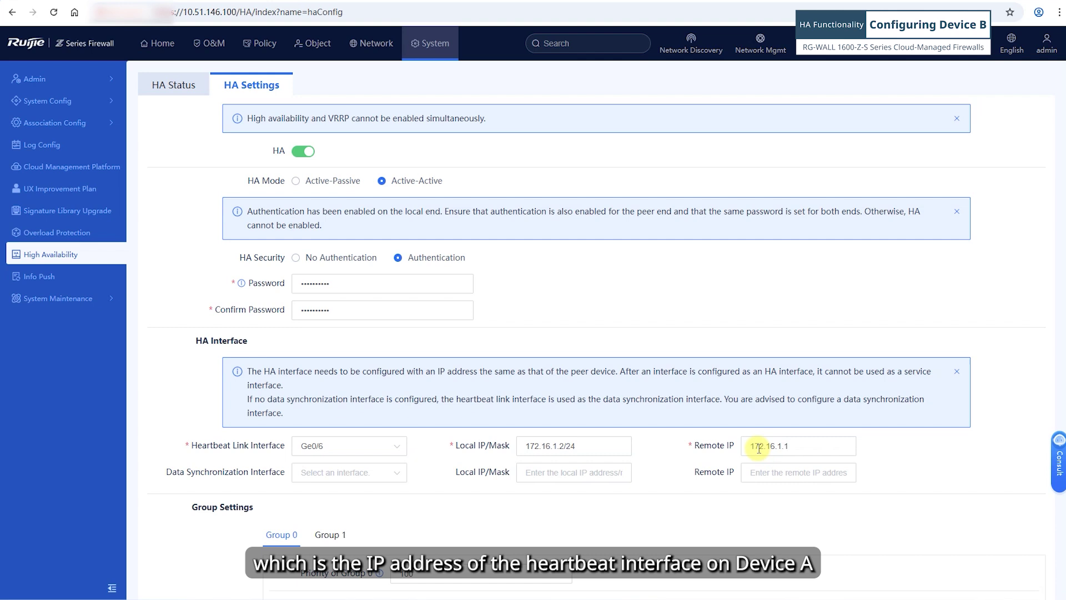
Use Ge0/7 for data synchronization with remote IP 172.16.2.1.
click(358, 473)
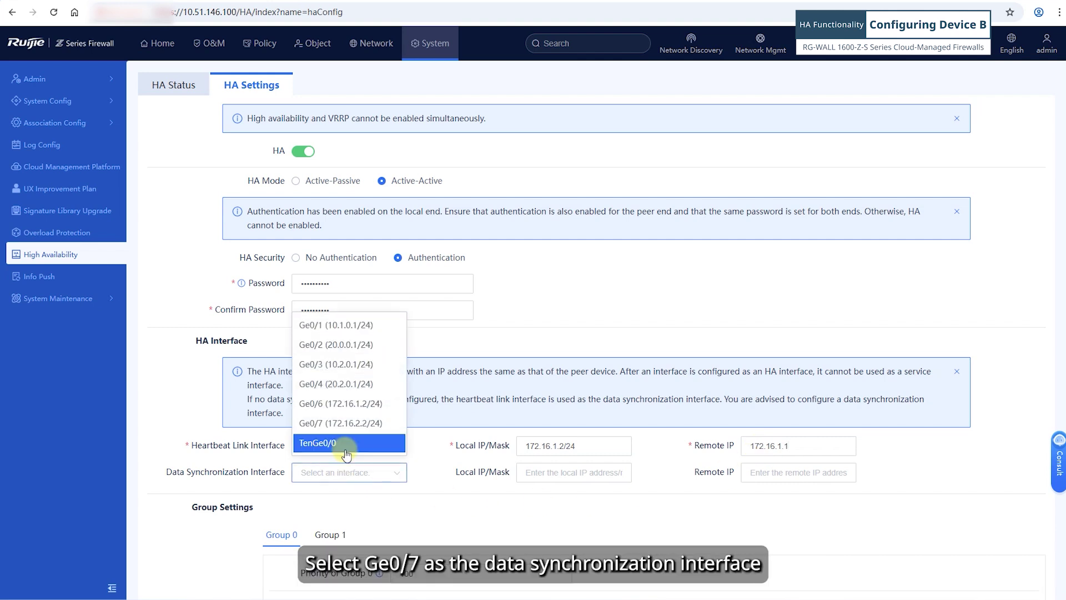
click(358, 423)
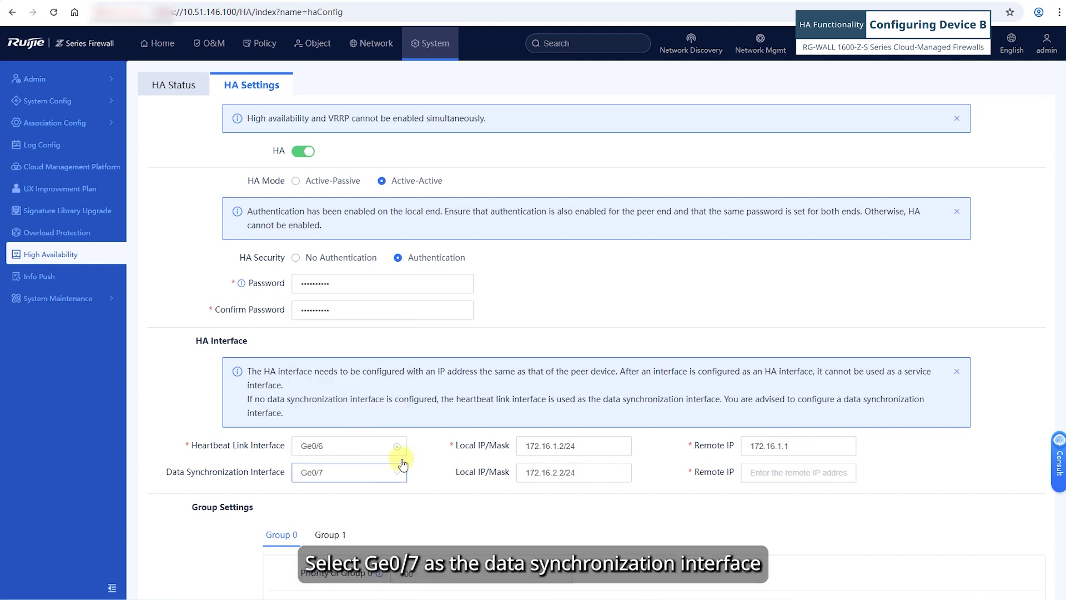
click(755, 474)
text(172)
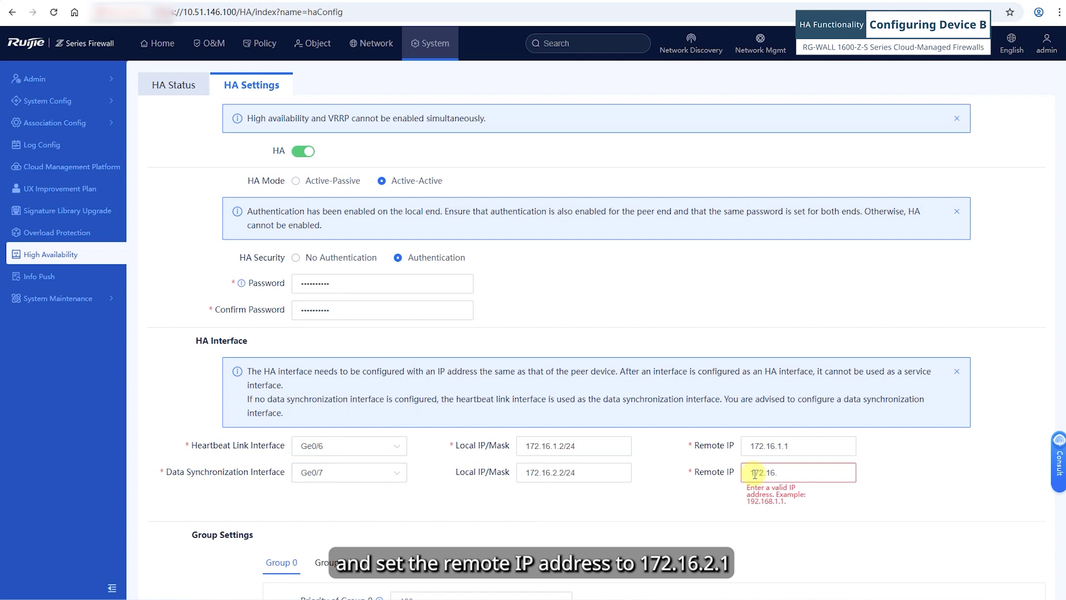
text(.16.2)
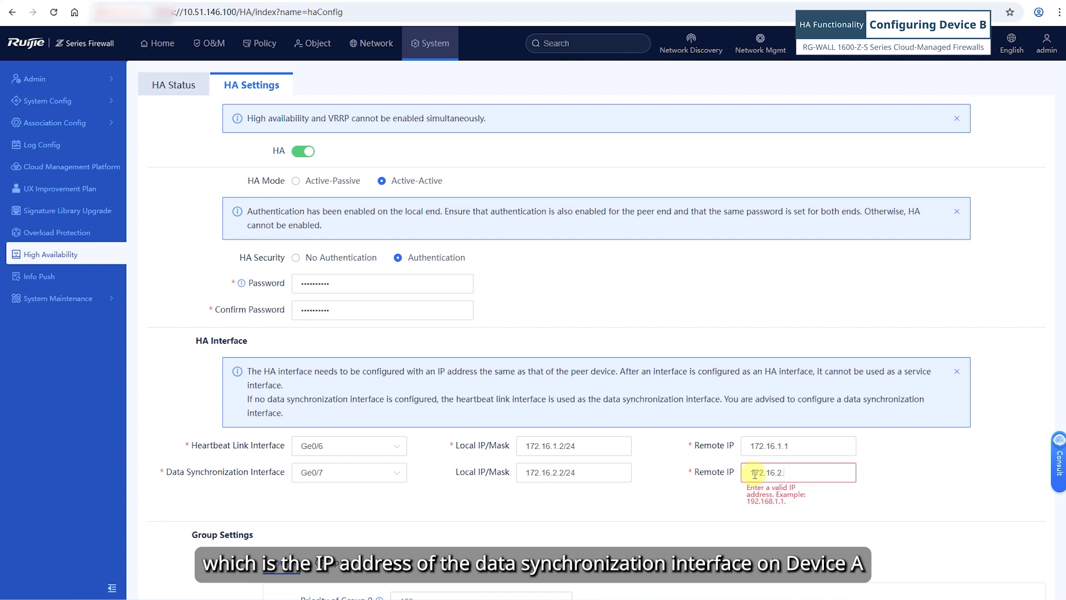
text(.1)
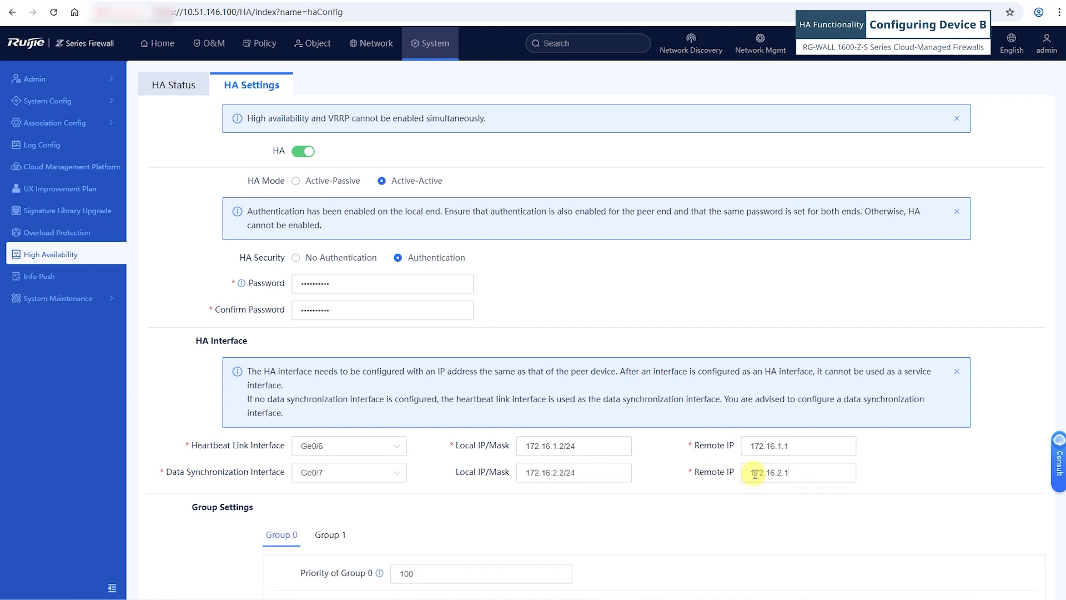
Check Group 0's priority and monitor interfaces Ge0/1 and Ge0/2 in Group 0.
scroll(269, 561, down, 5)
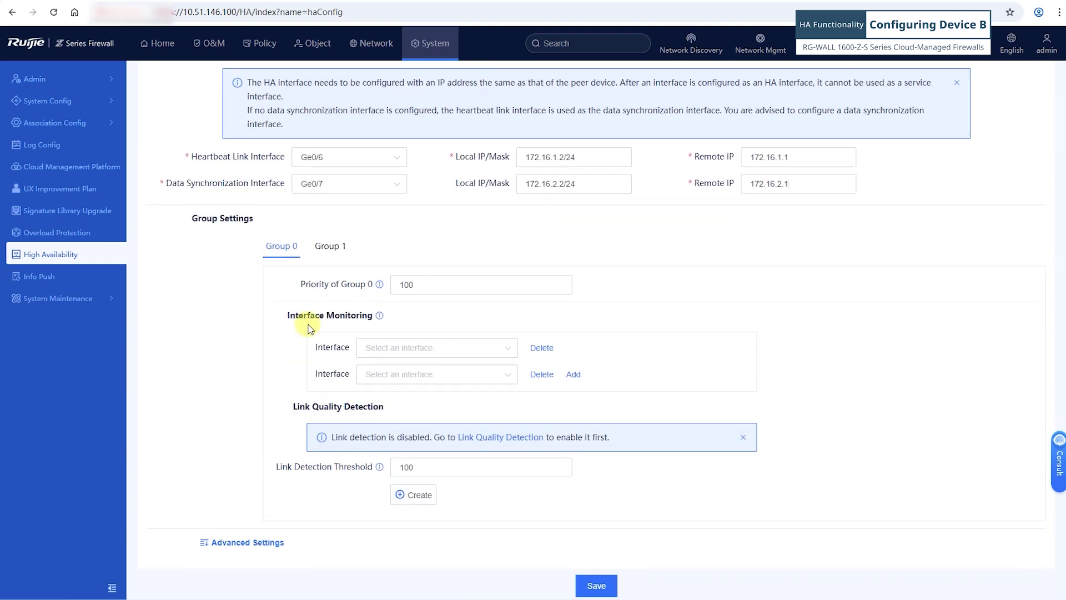
click(404, 285)
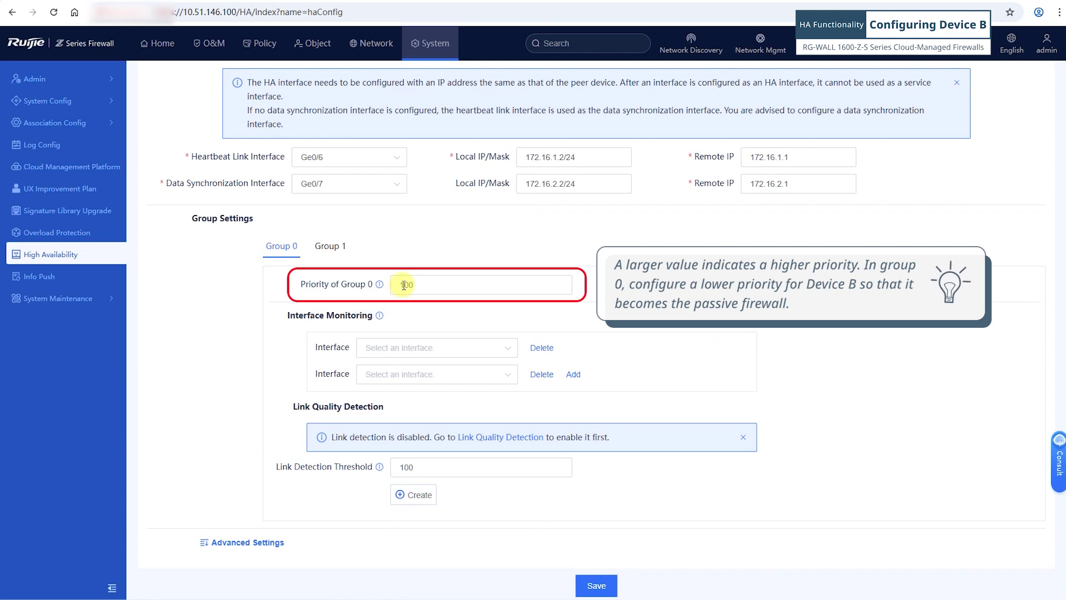
click(399, 347)
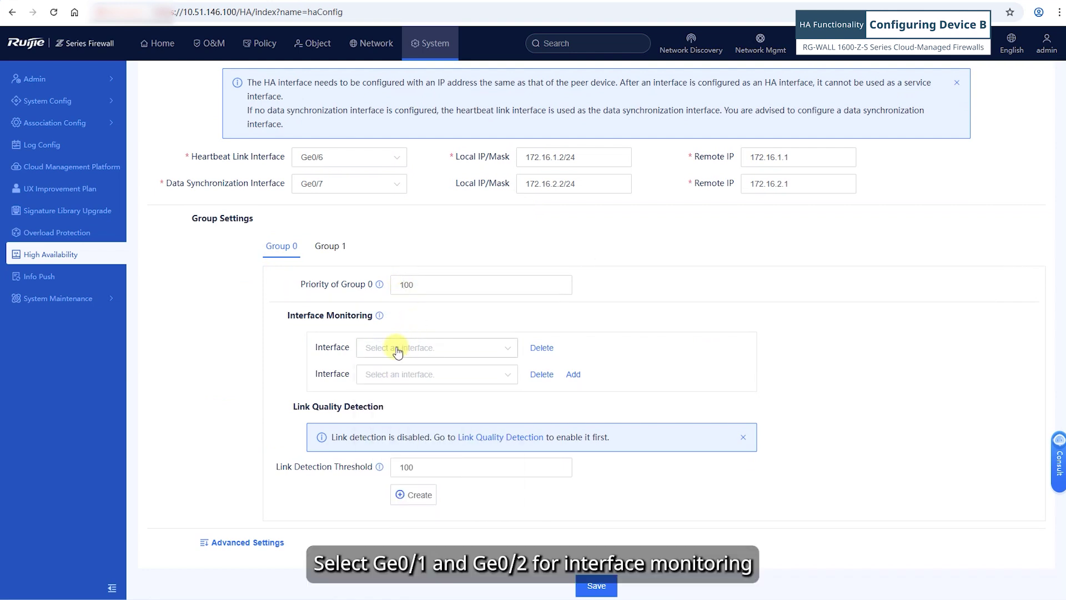
click(398, 350)
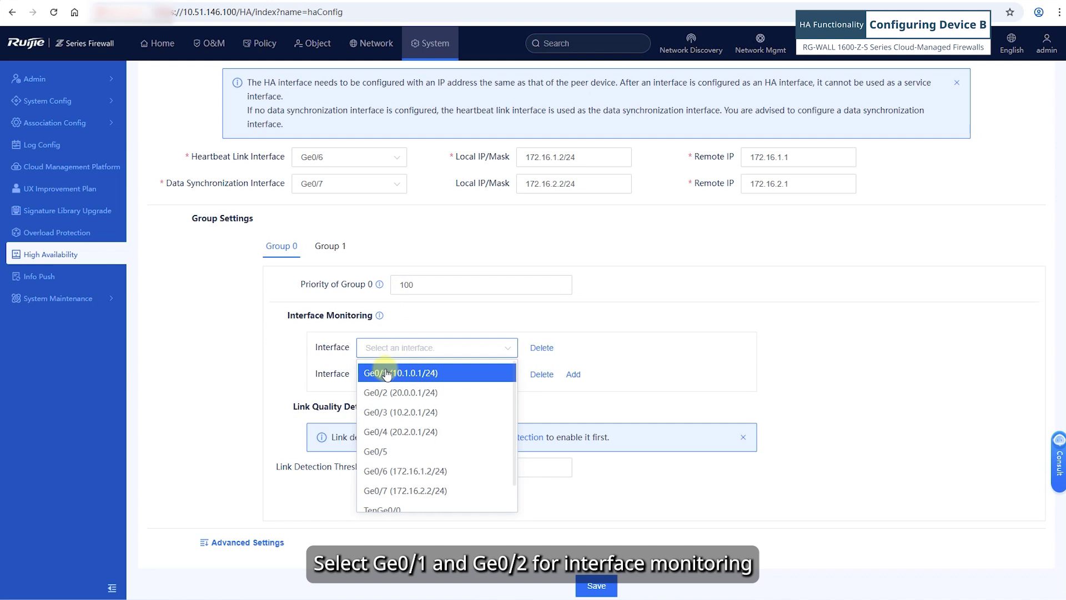
click(386, 373)
click(386, 379)
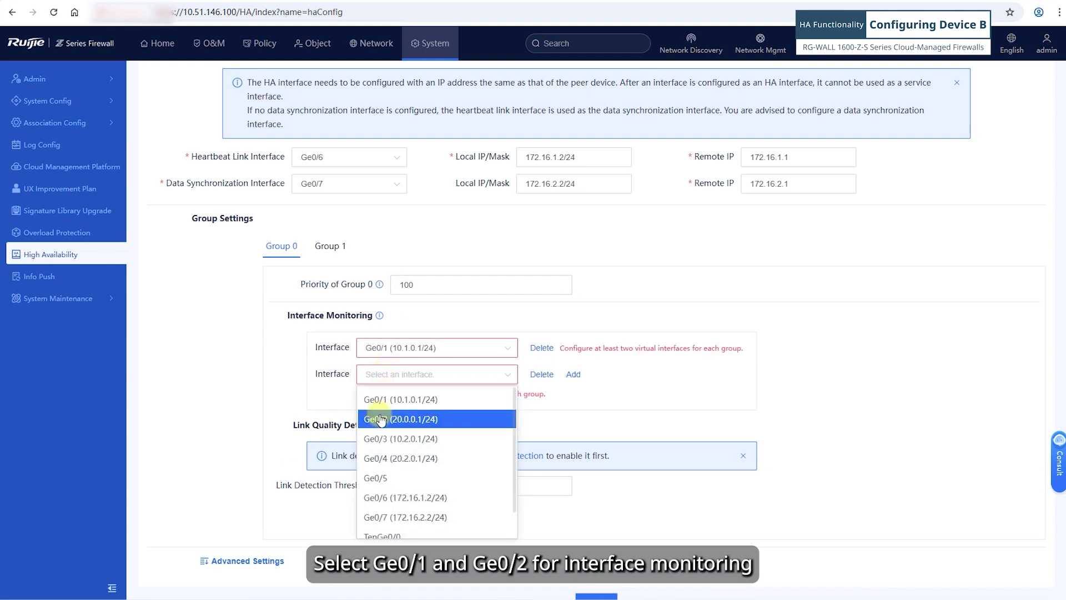
click(382, 418)
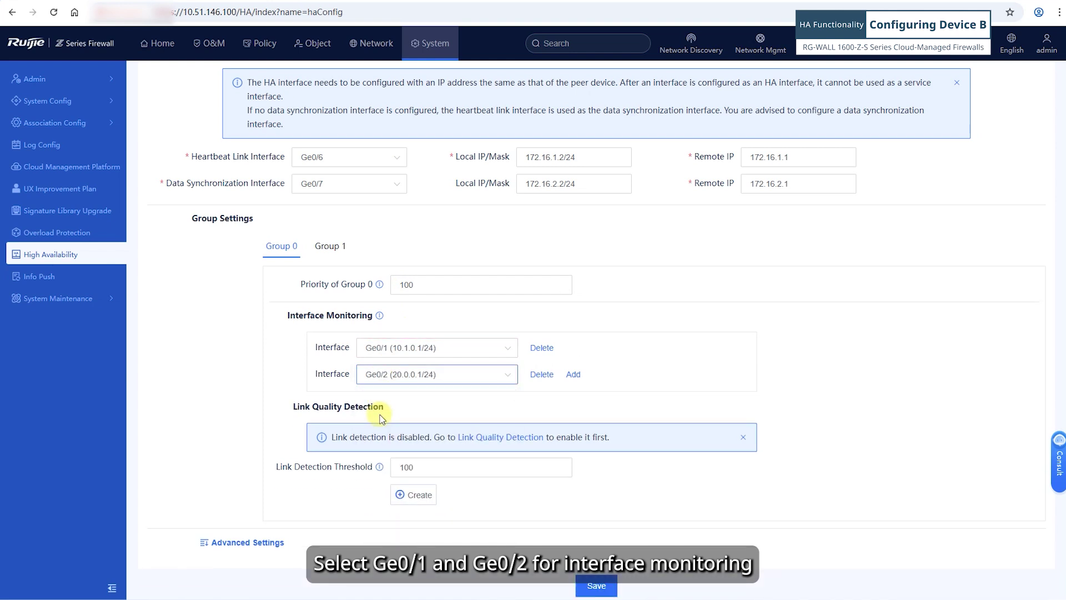
Give Group 1 priority 200 and monitor interfaces Ge0/3 and Ge0/4.
click(326, 246)
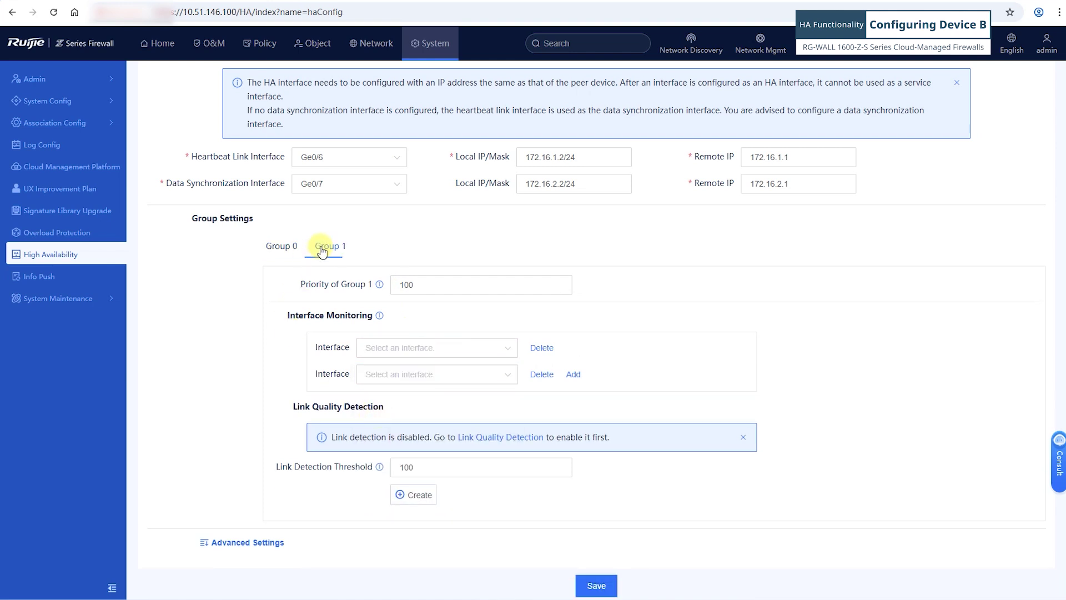
click(404, 285)
text(2)
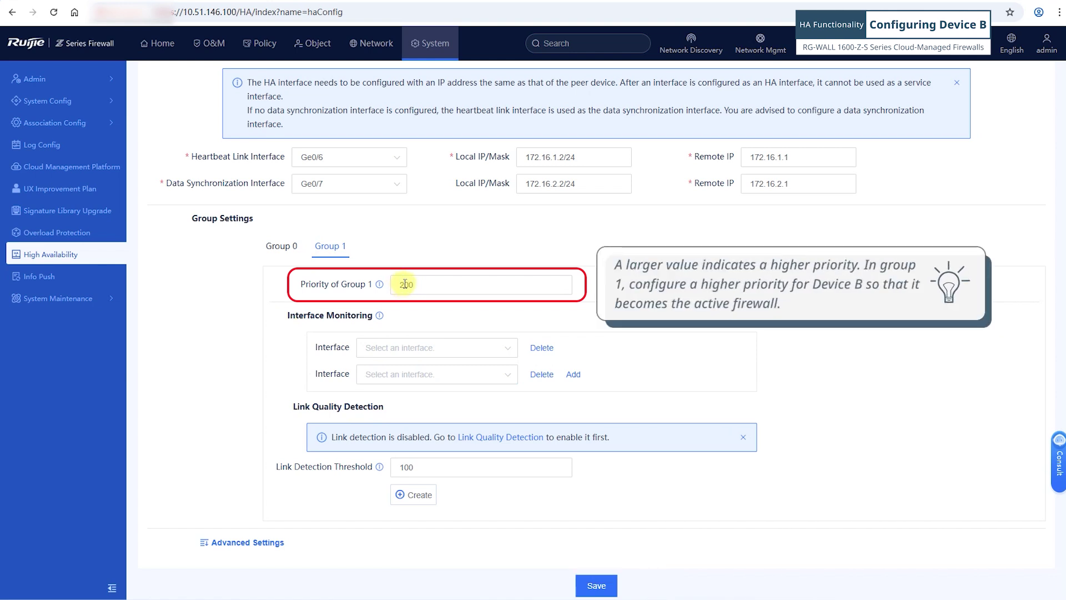
click(406, 349)
click(391, 371)
click(391, 375)
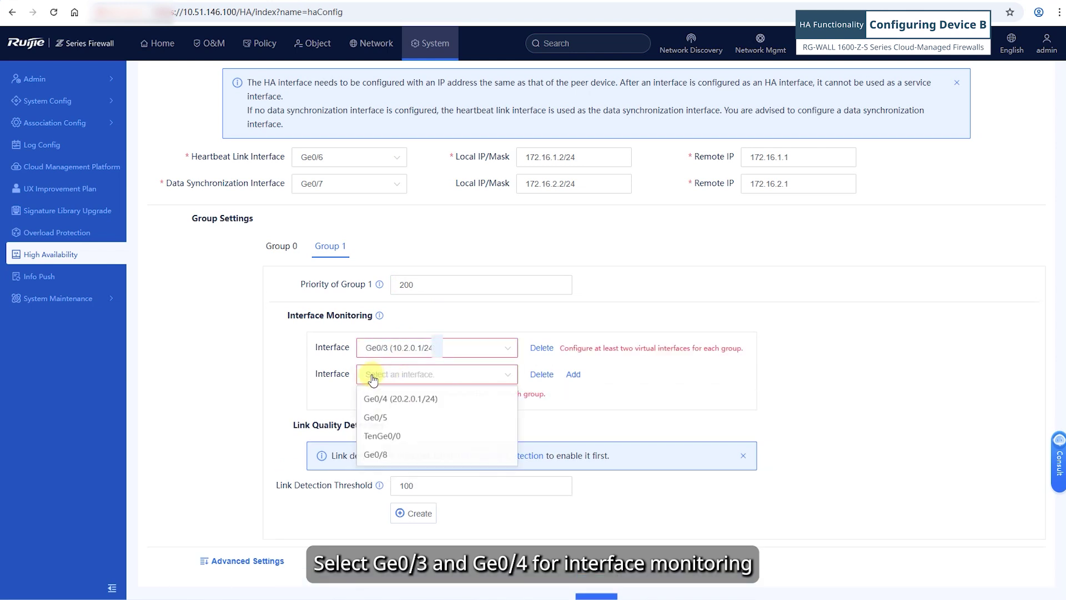
click(370, 401)
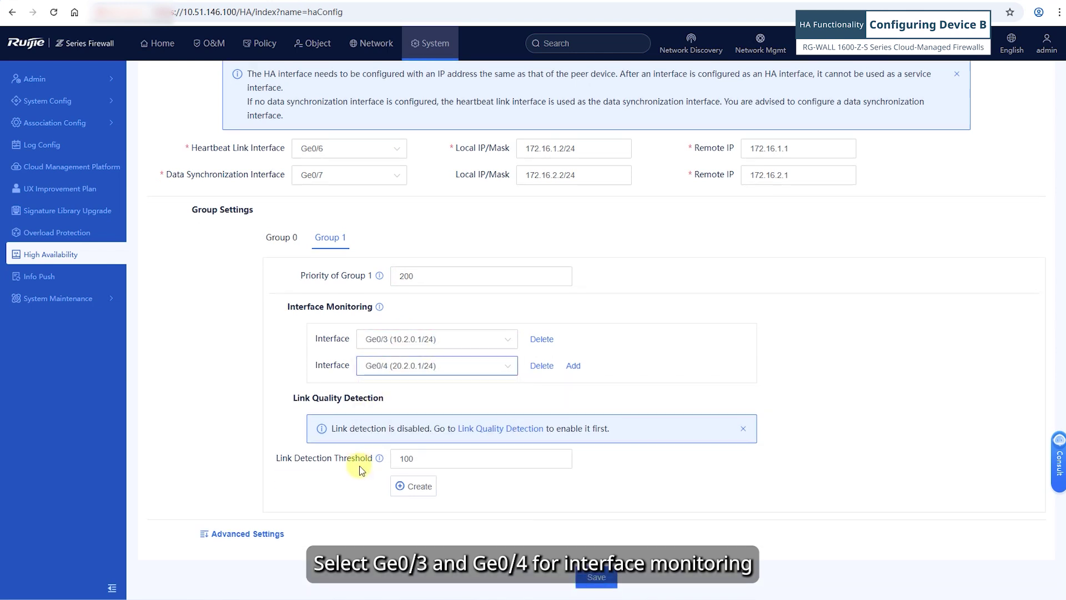
Expand Advanced Settings and enable preemption mode with a 60-second delay on Device B.
click(262, 542)
scroll(370, 261, down, 6)
click(372, 247)
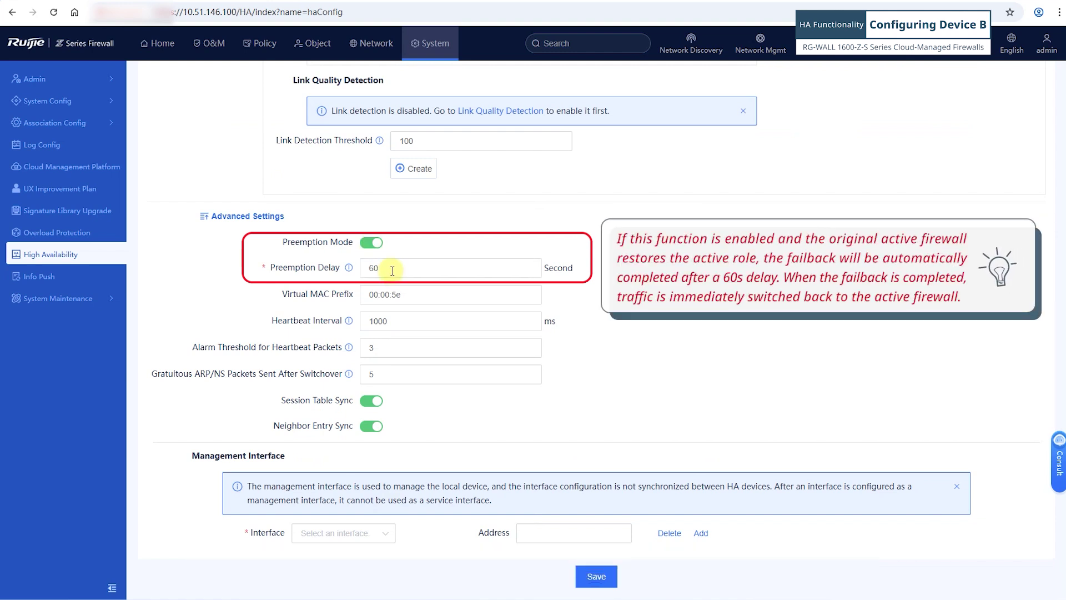
Set Ge0/0 as the management interface, then save Device B's HA configuration and confirm the tip.
click(358, 534)
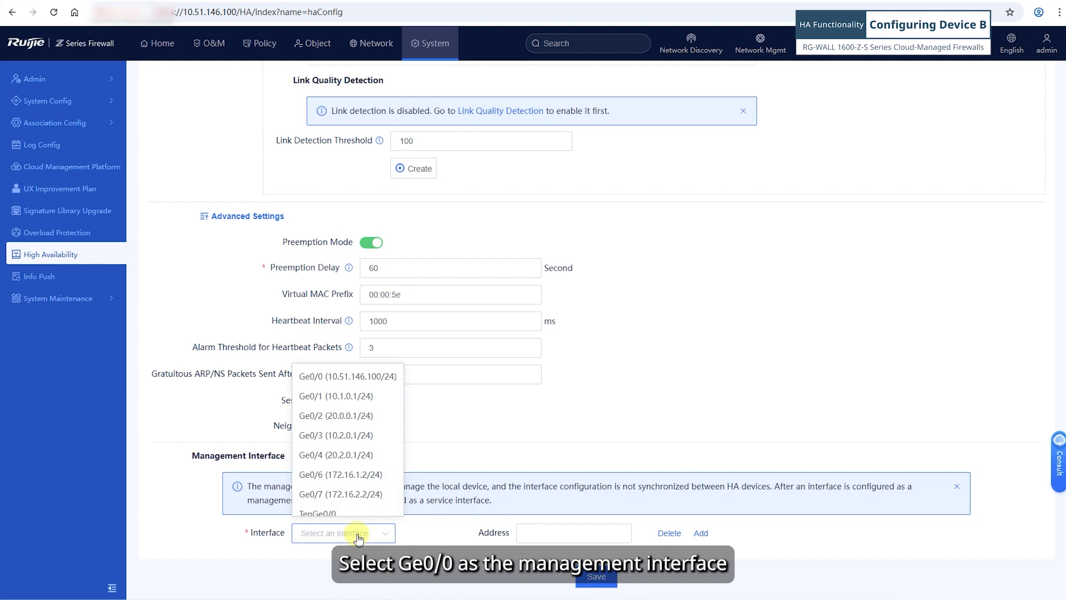
click(337, 377)
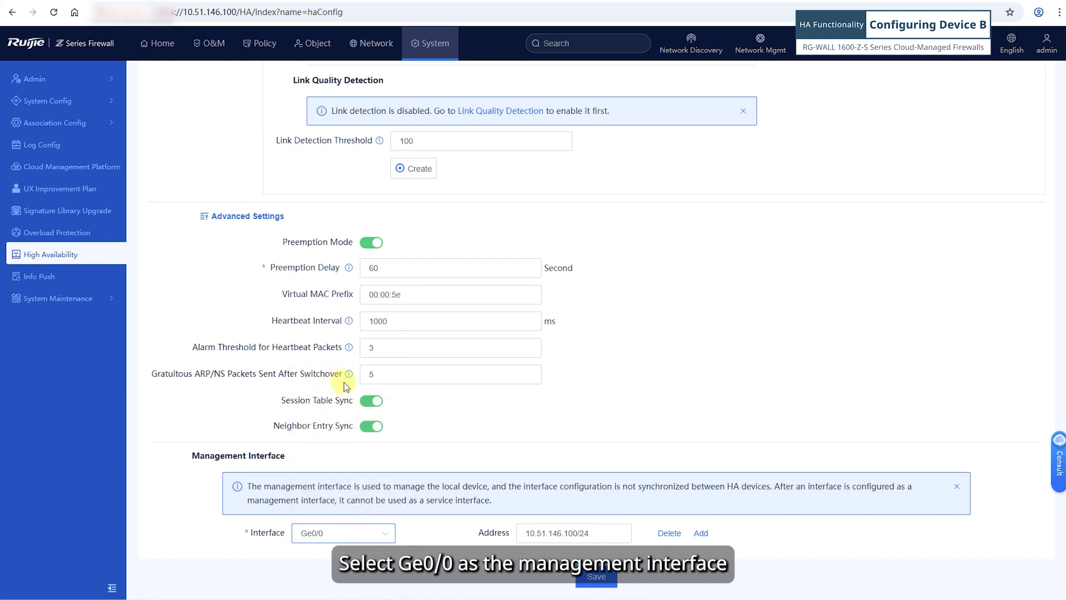
click(597, 576)
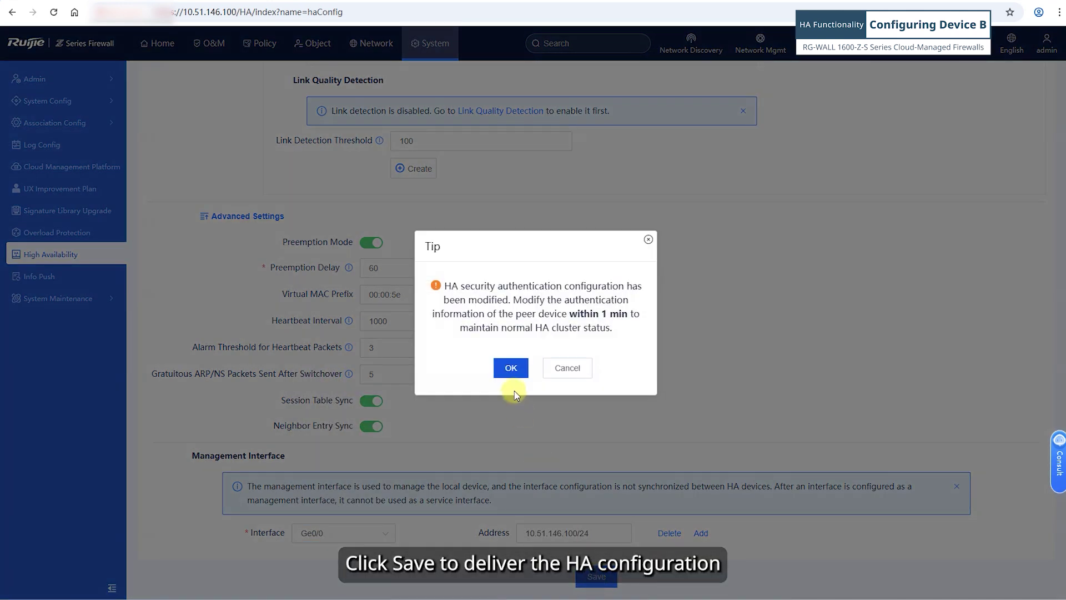
click(510, 368)
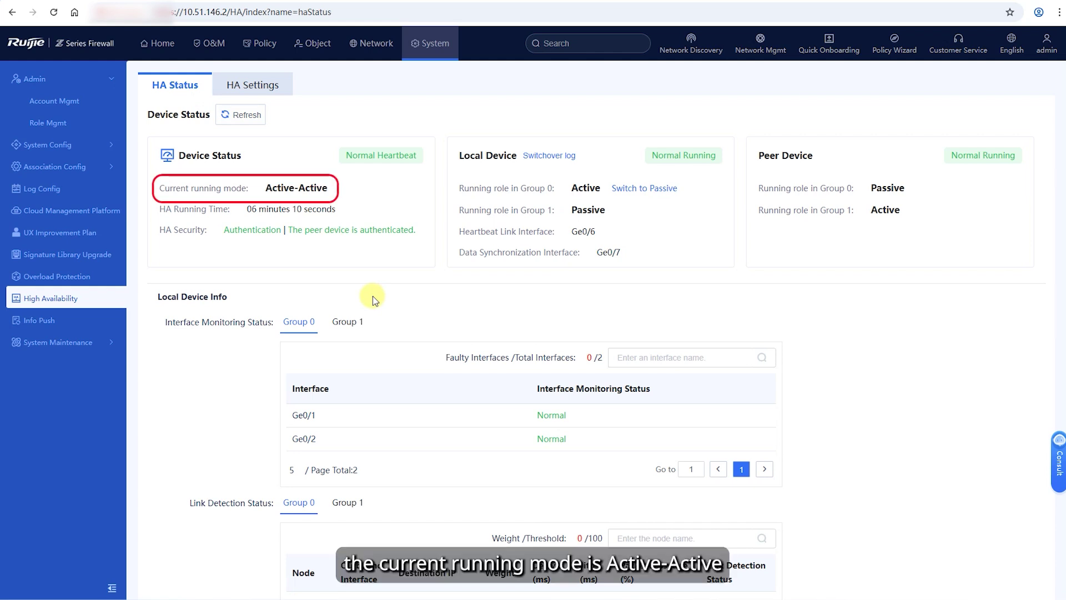
Review the HA status and heartbeat interval, then move to the O&M section.
scroll(372, 295, down, 5)
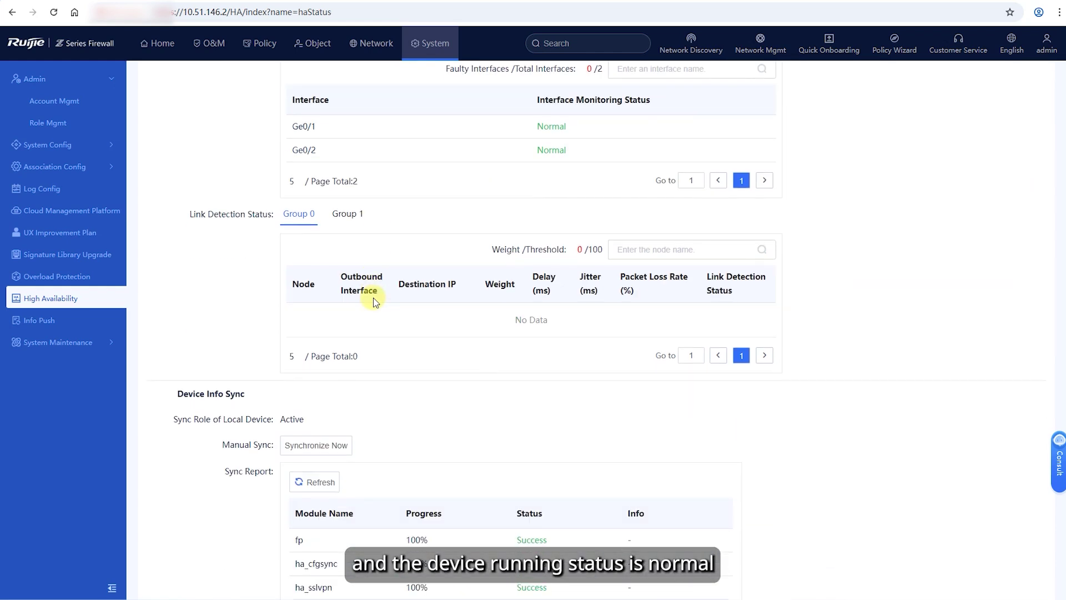
scroll(373, 297, down, 1)
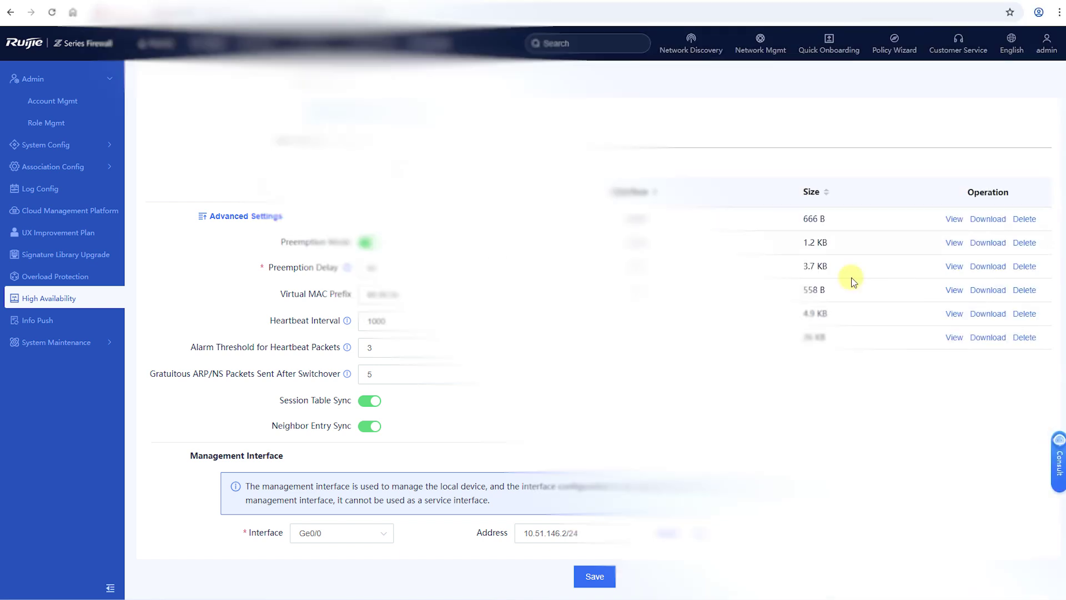
click(220, 49)
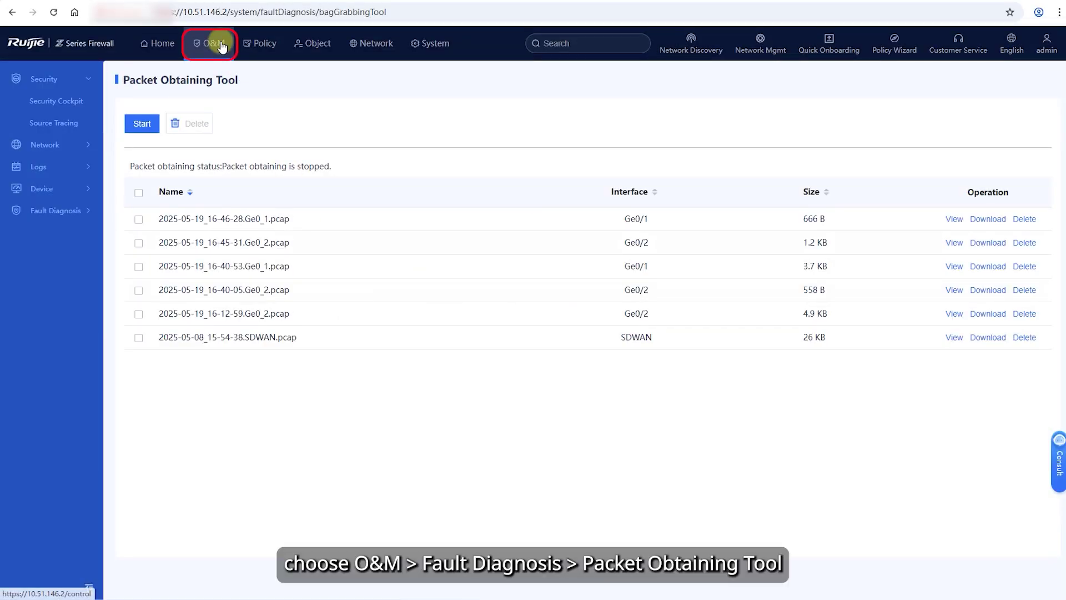
Start a packet capture on heartbeat interface Ge0/6 filtered to IP and UDP.
click(62, 210)
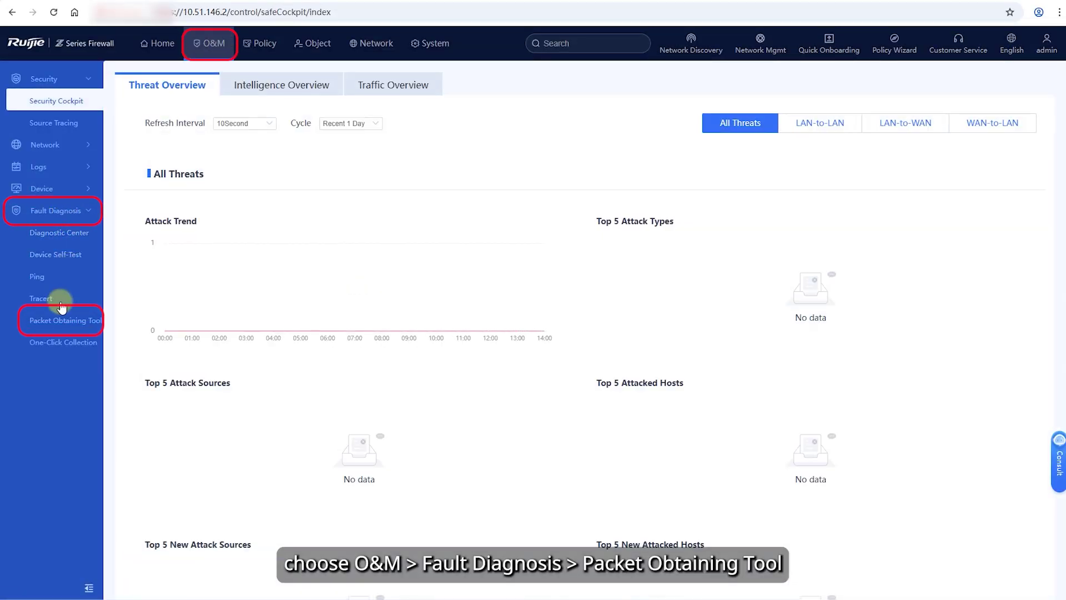
click(63, 320)
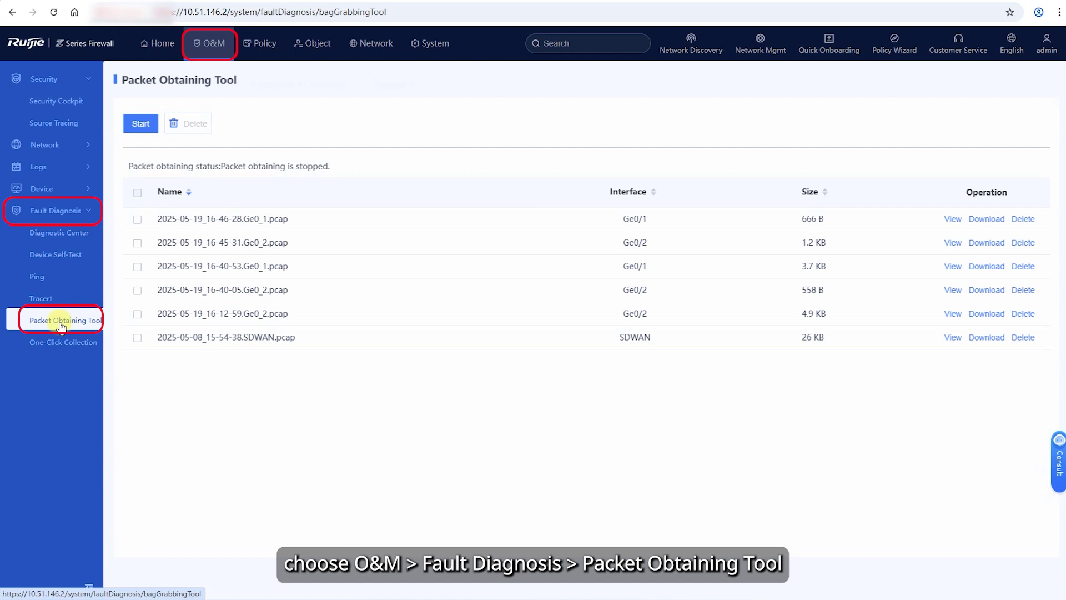
click(142, 124)
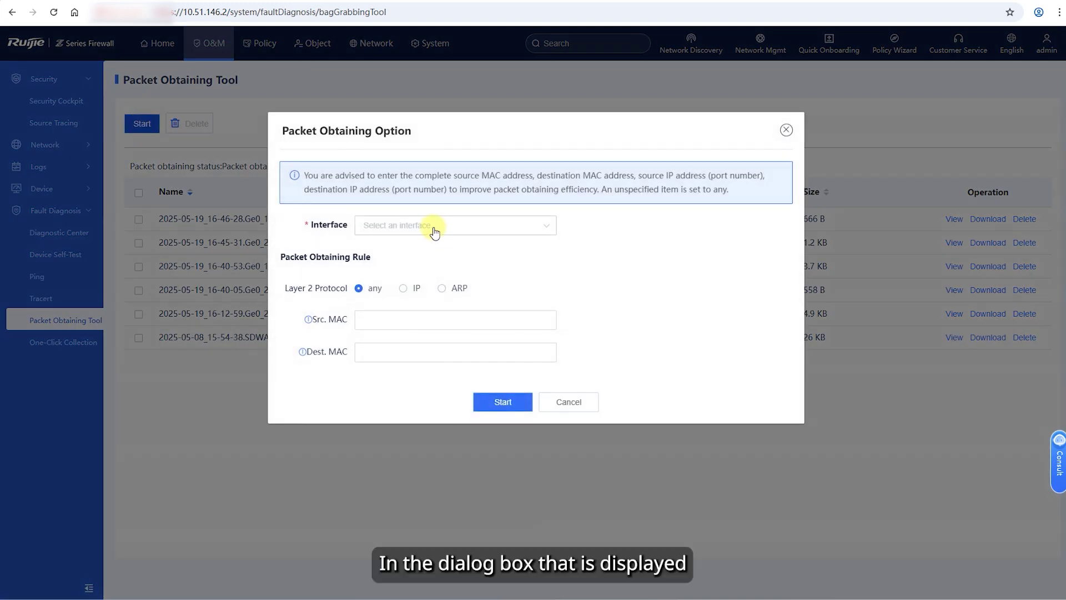
click(435, 231)
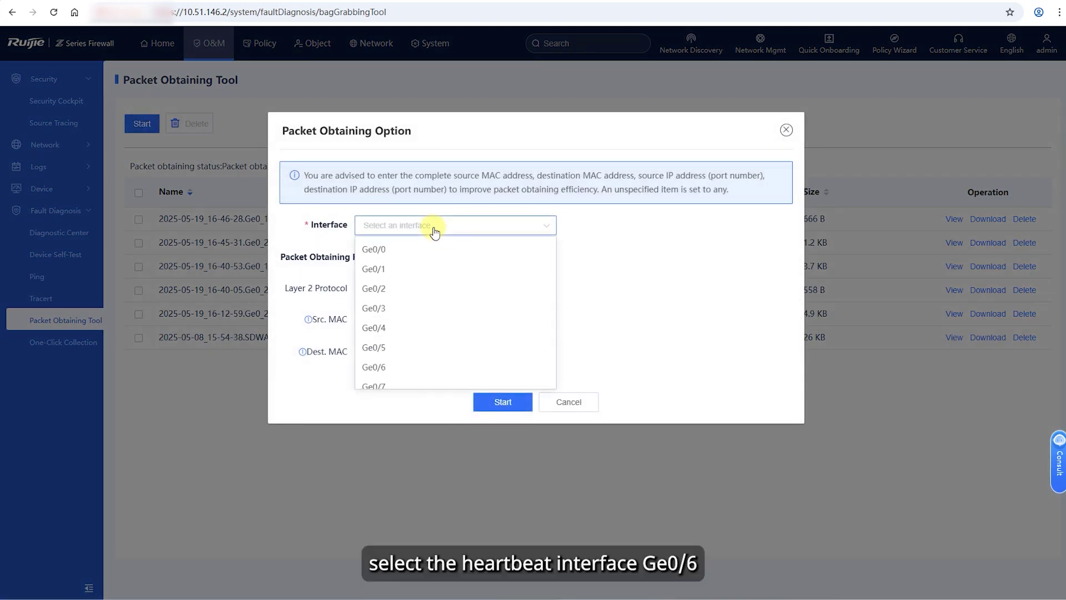
click(385, 368)
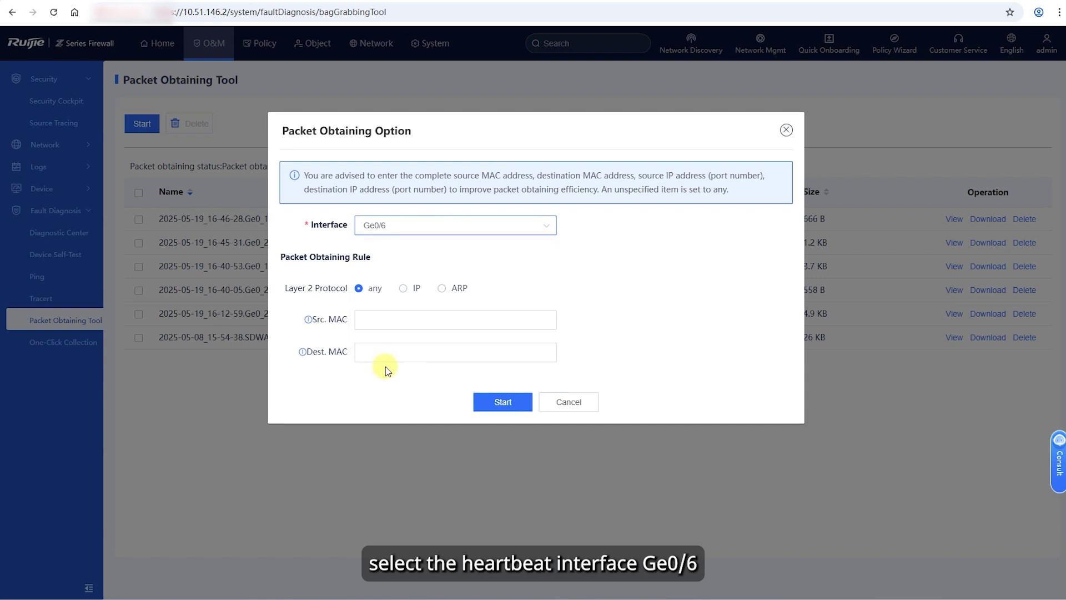
click(403, 288)
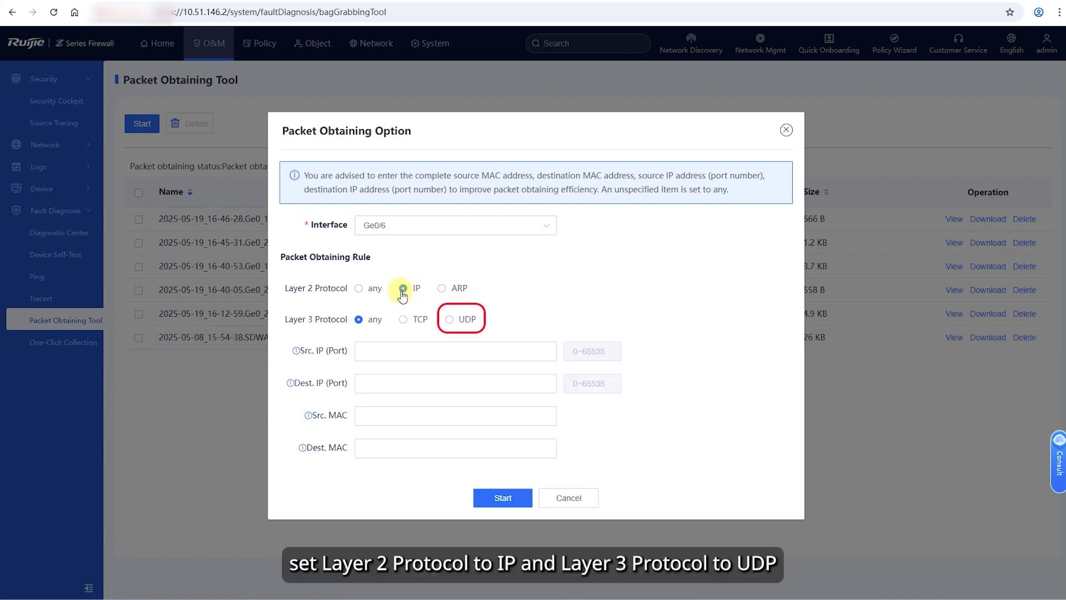
click(449, 320)
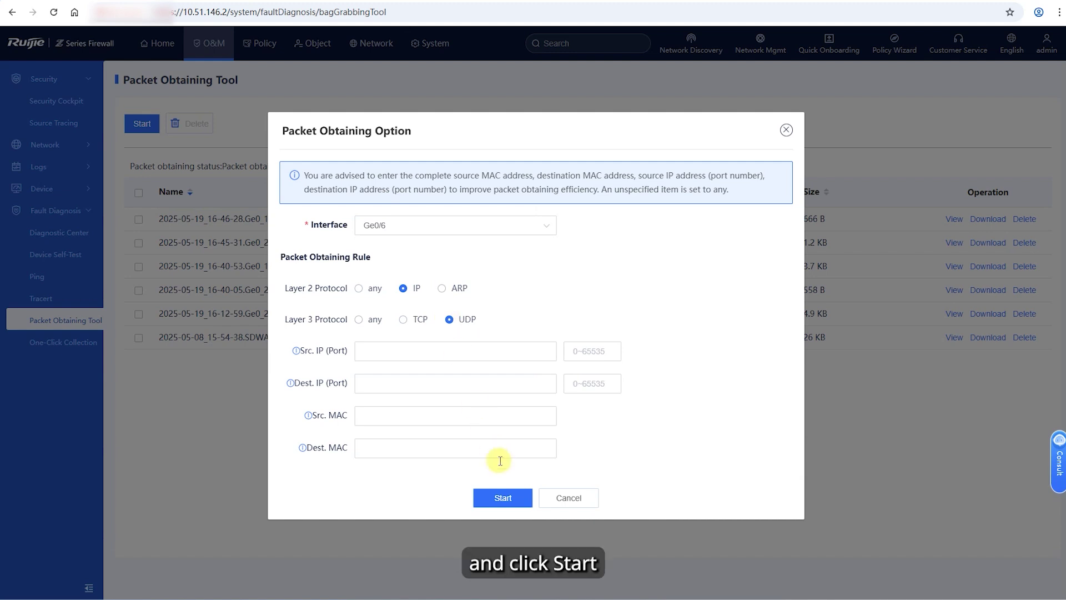
click(503, 497)
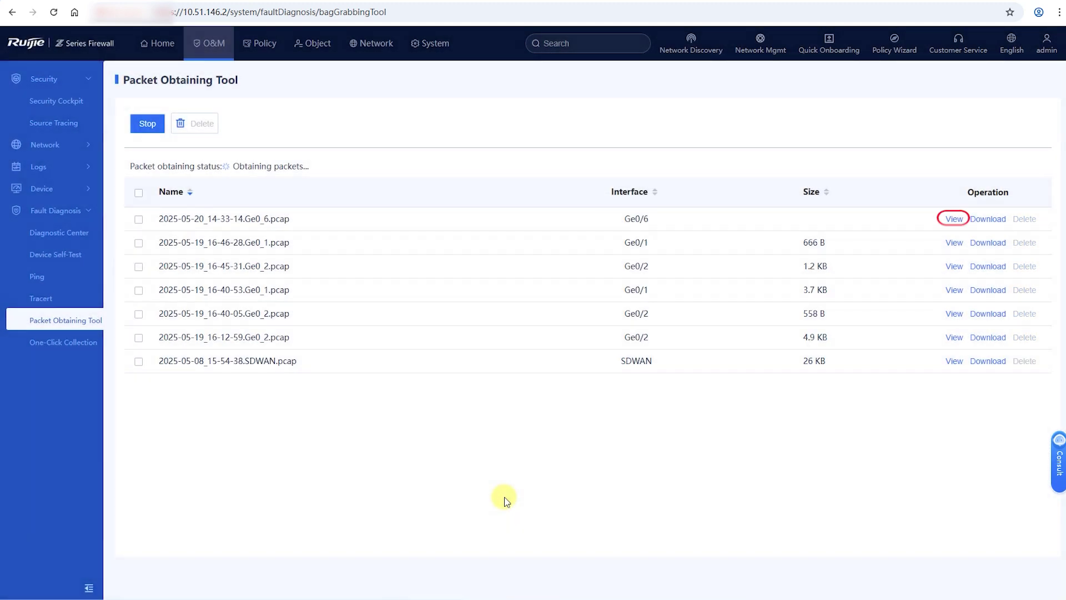
View the Ge0_6 capture's packets and filter them by 'ip src 172.16.1.1'.
click(951, 219)
click(106, 165)
text(ip src 172.16.1.1)
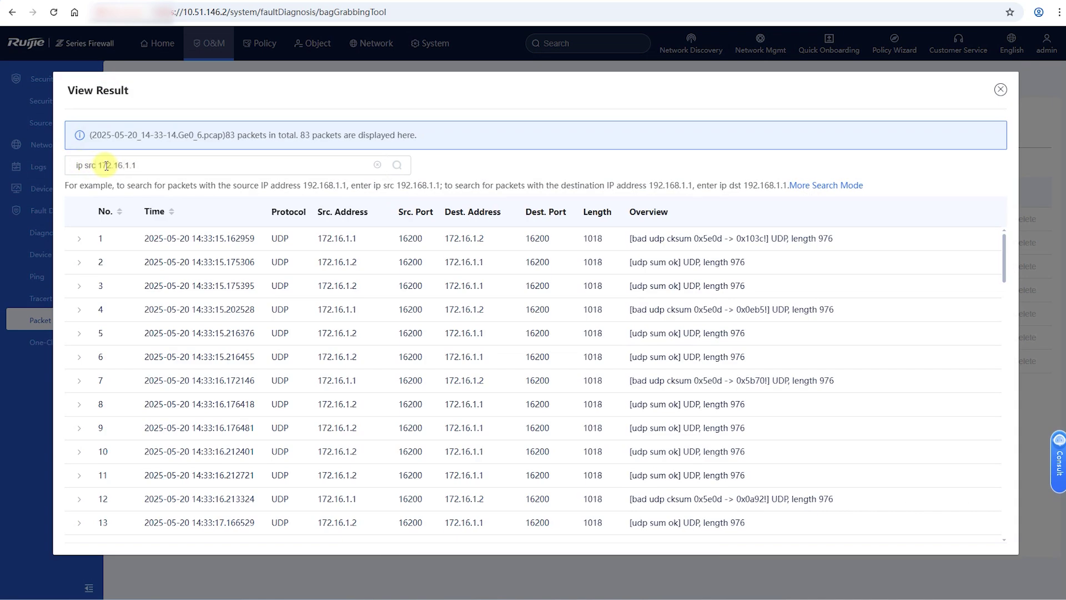
click(399, 167)
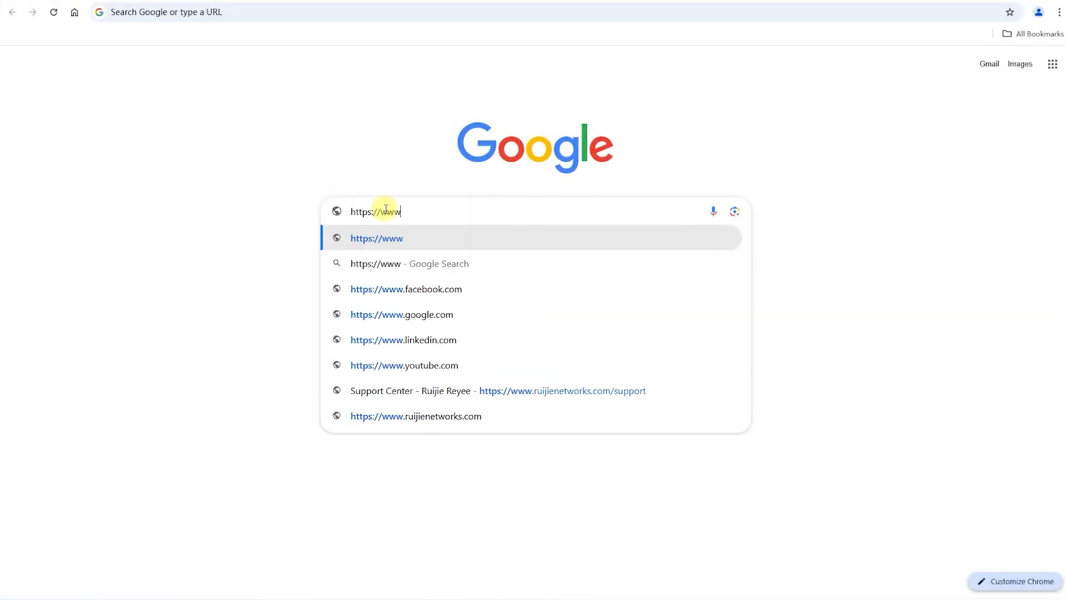
text(ruijienetworks.com)
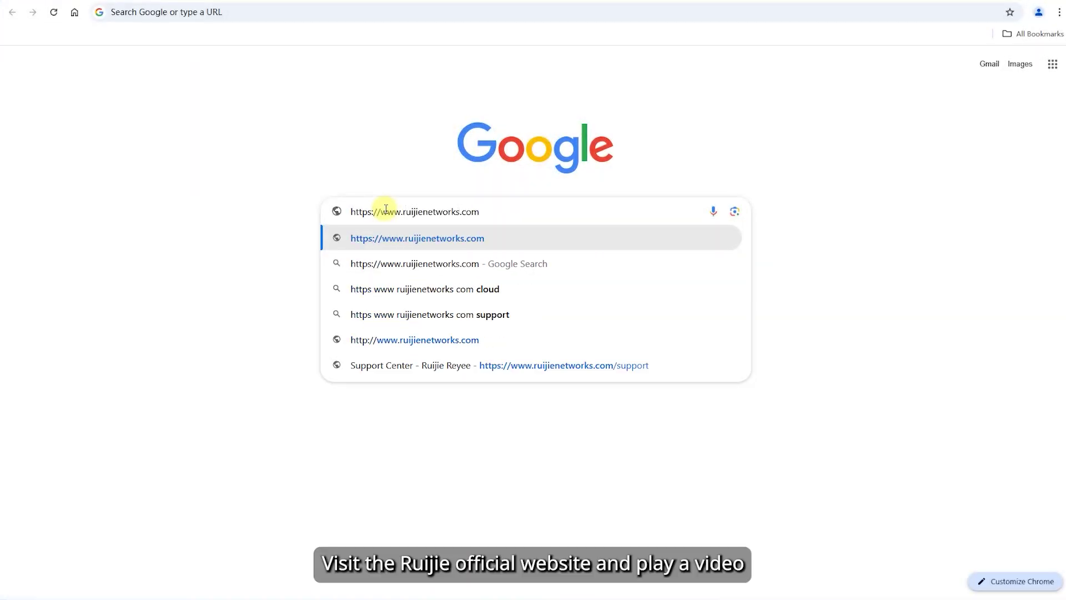
key(Return)
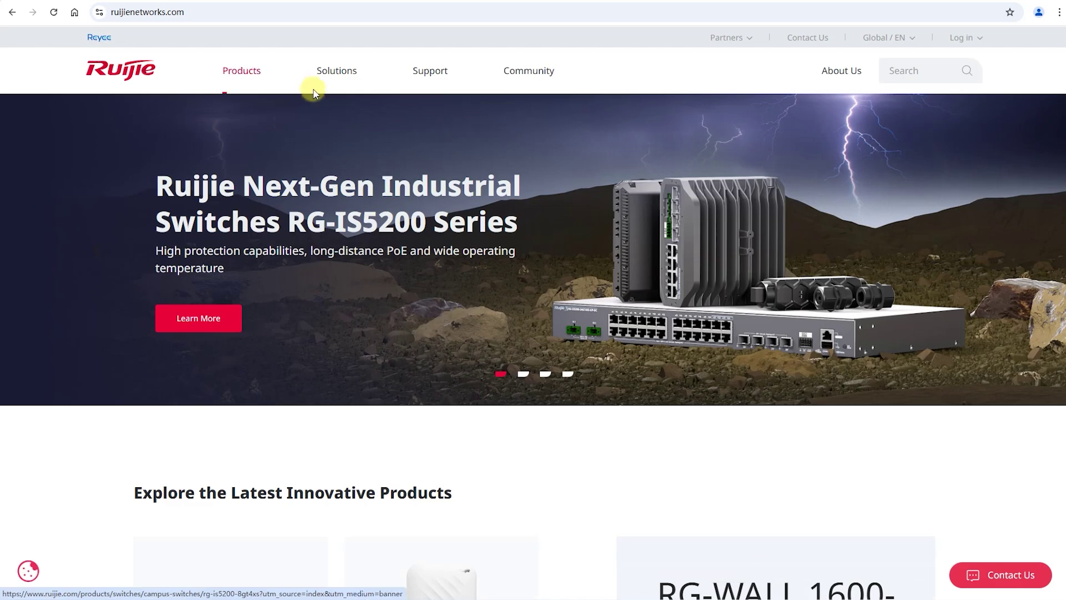
mouse_move(324, 76)
click(410, 71)
mouse_move(410, 71)
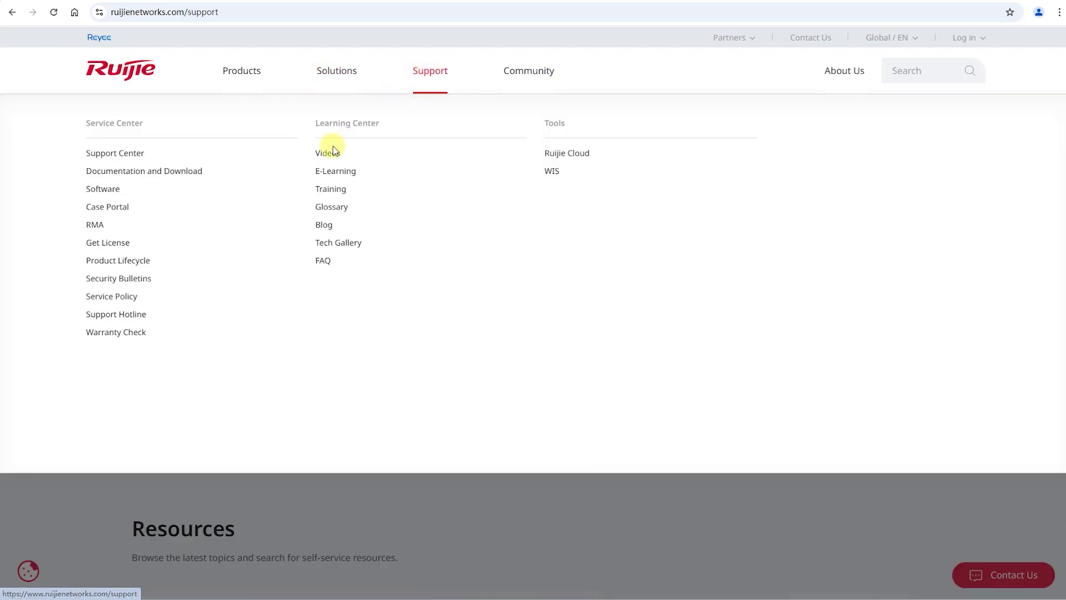
click(331, 160)
click(511, 265)
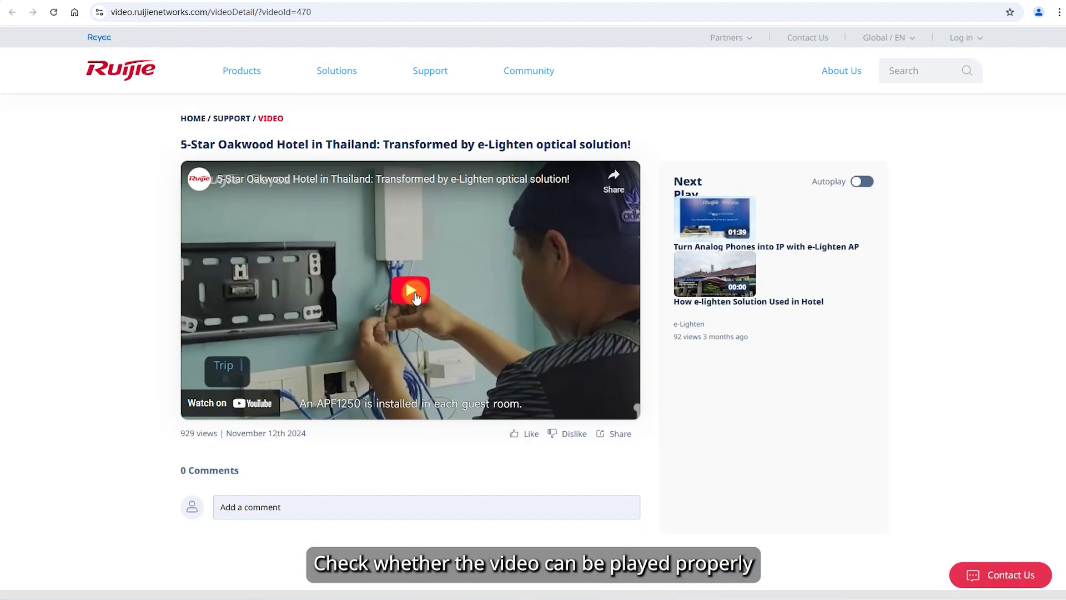
click(415, 293)
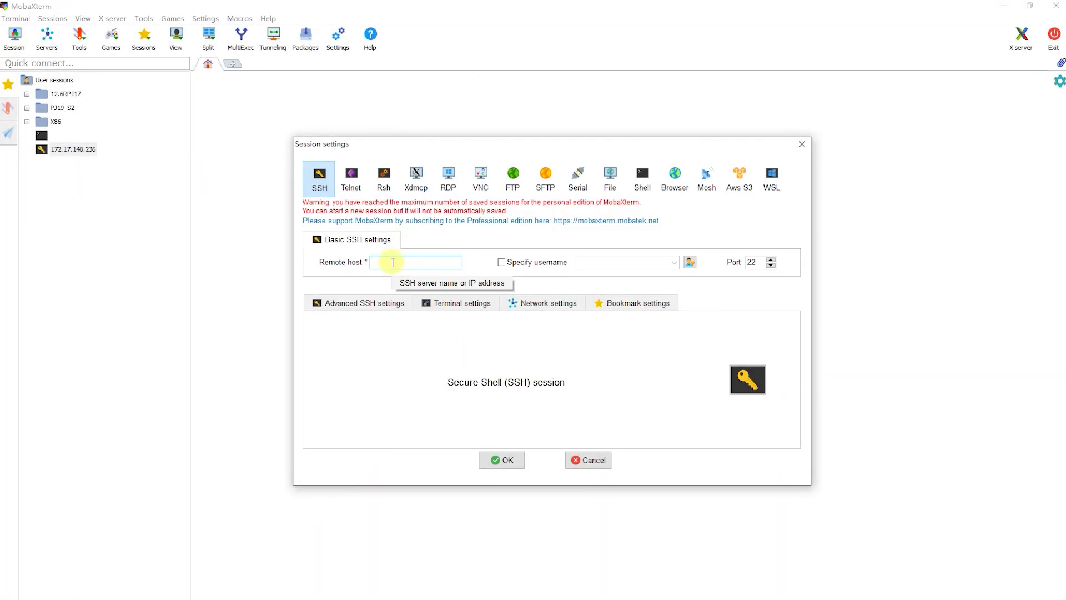
Connect an SSH session to 172.17.148.236 and log in as root.
text(148)
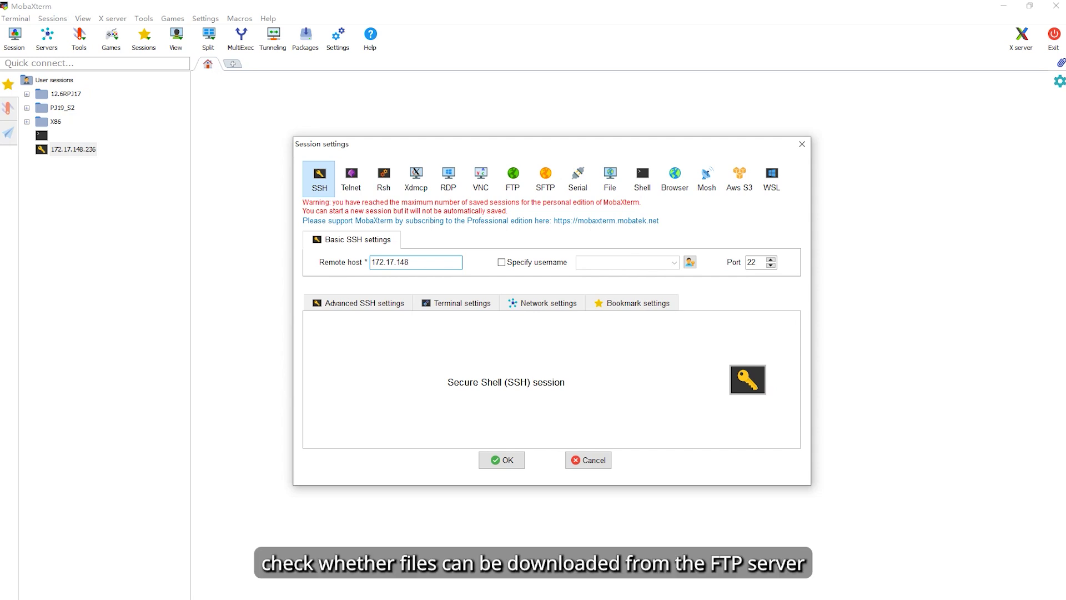
text(.236)
key(Return)
text(root)
key(Return)
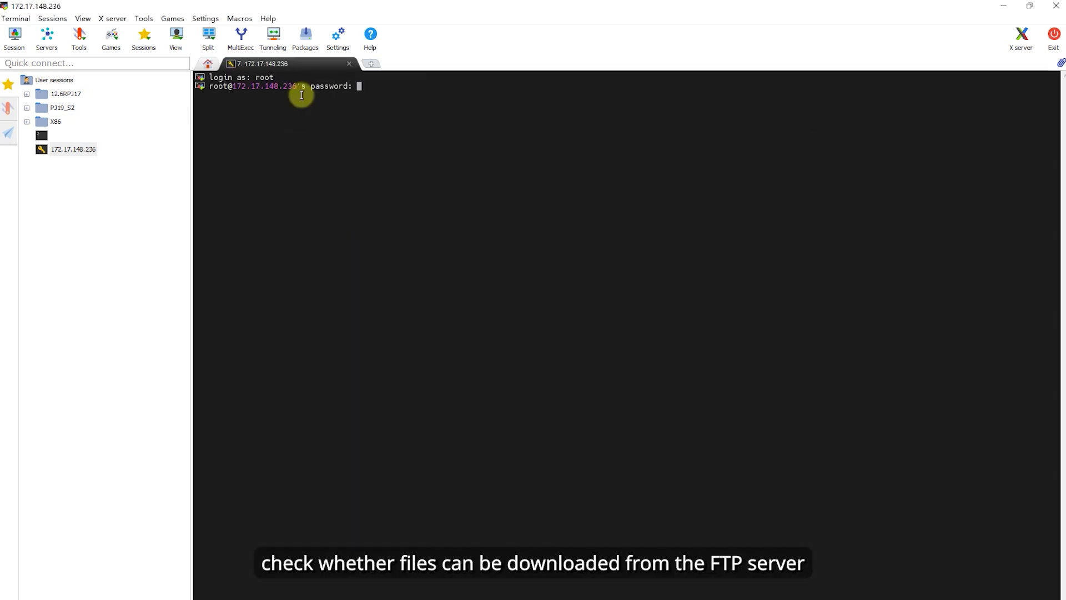
key(Return)
Save the session password, then wget ftp://20.0.0.2/ftp.log as user ubuntu at a 300K rate limit.
click(516, 320)
click(600, 435)
text(wget --user)
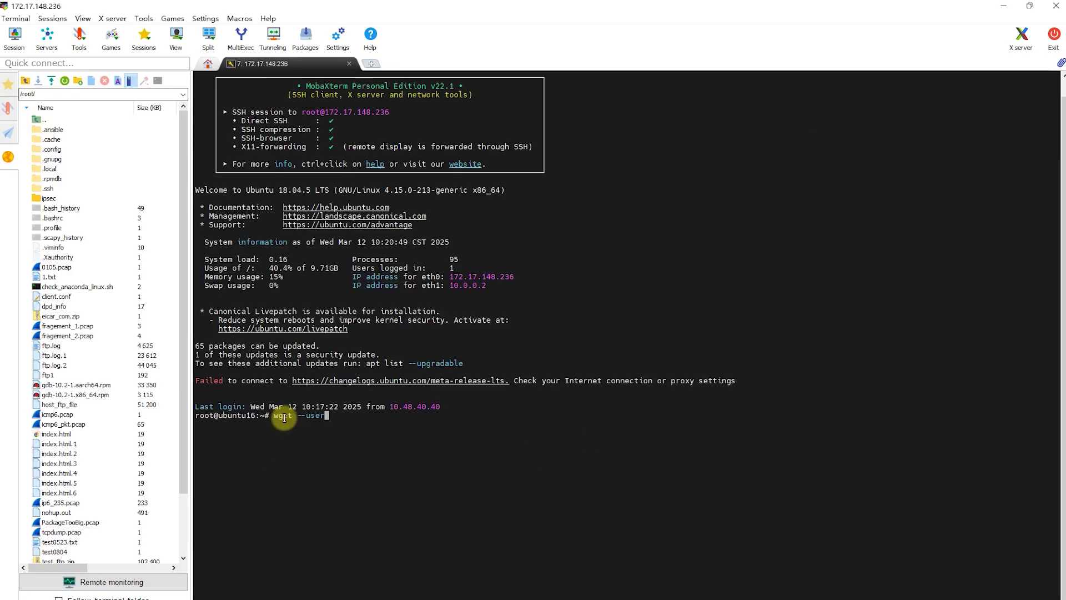
text(=ubuntu --password=123 --limit-rate=300K -)
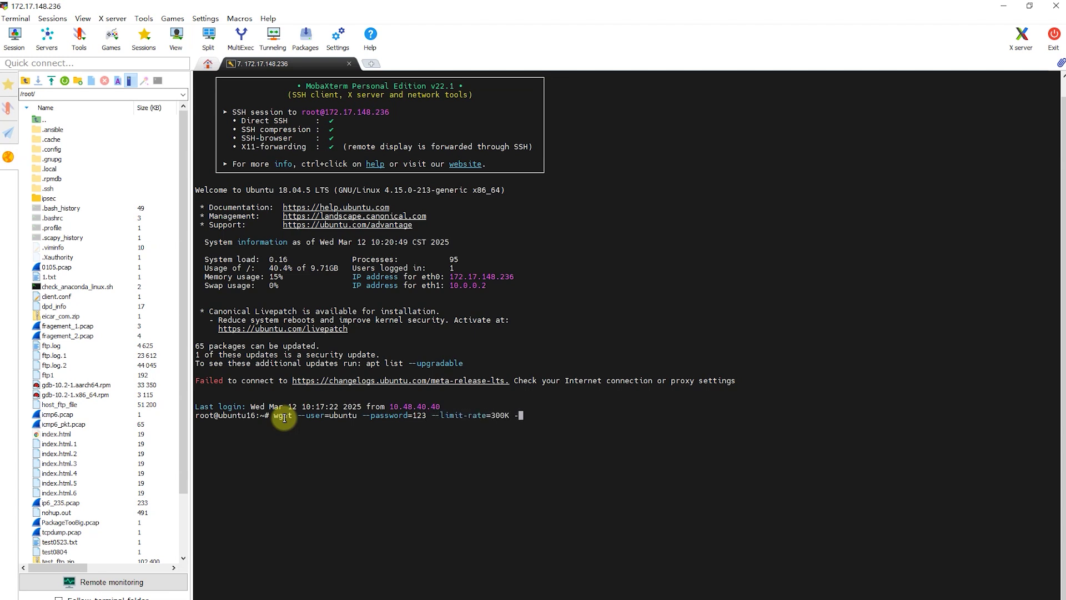
text(O ftp.log ftp://20.0.0.2/ftp.log)
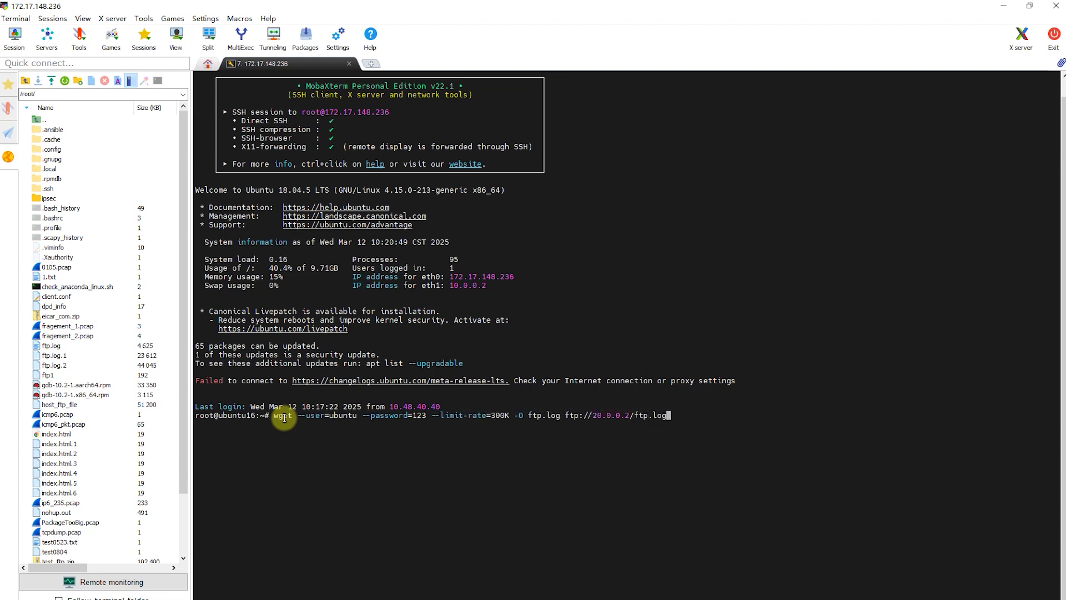
key(Return)
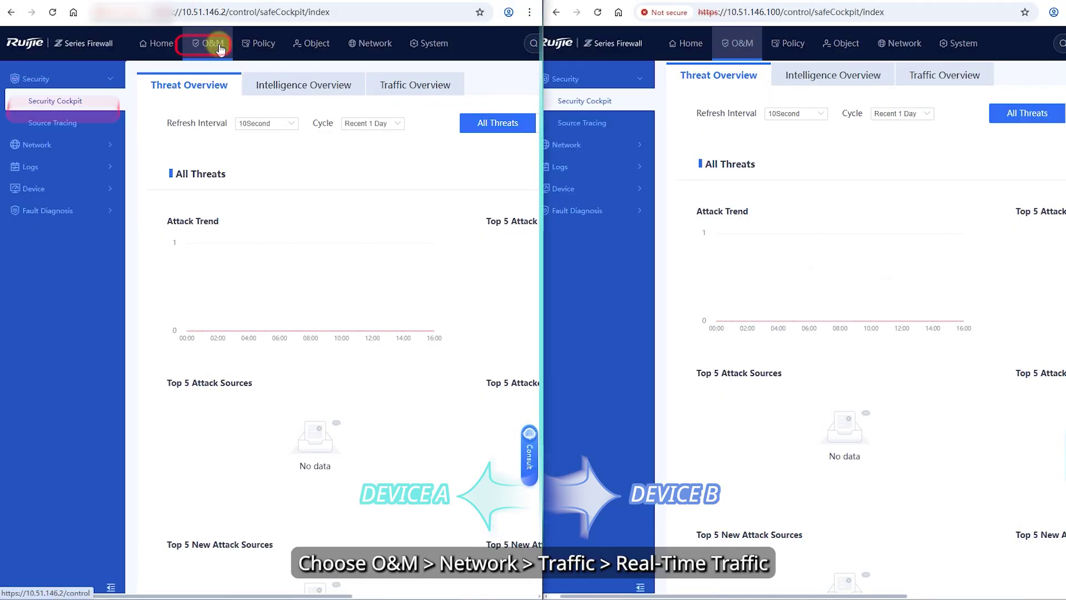
Show Device A's real-time traffic for interfaces Ge0/2 and Ge0/4.
click(37, 145)
click(38, 168)
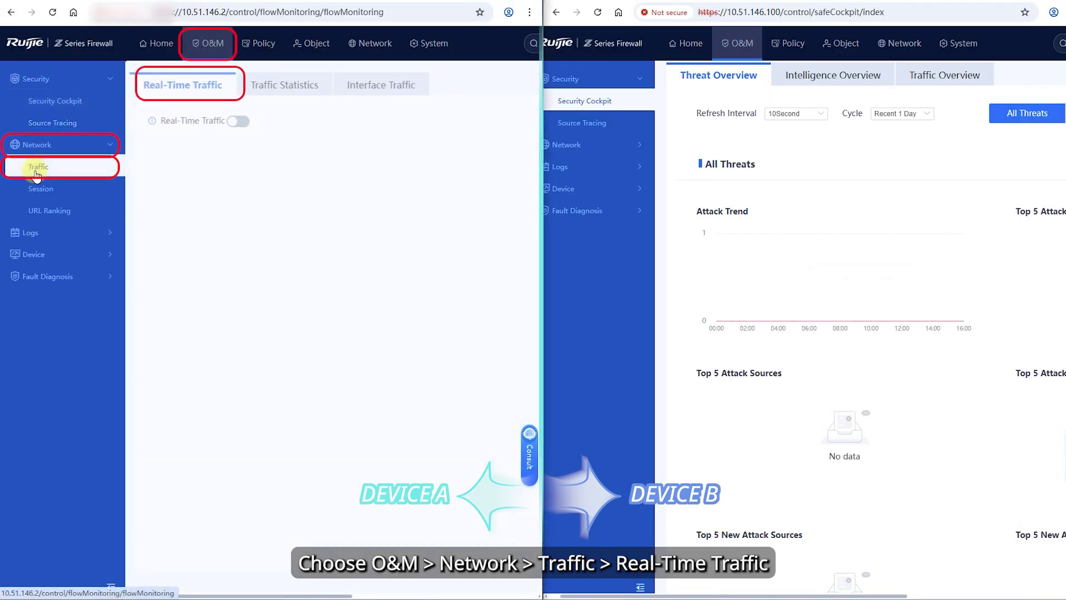
click(240, 172)
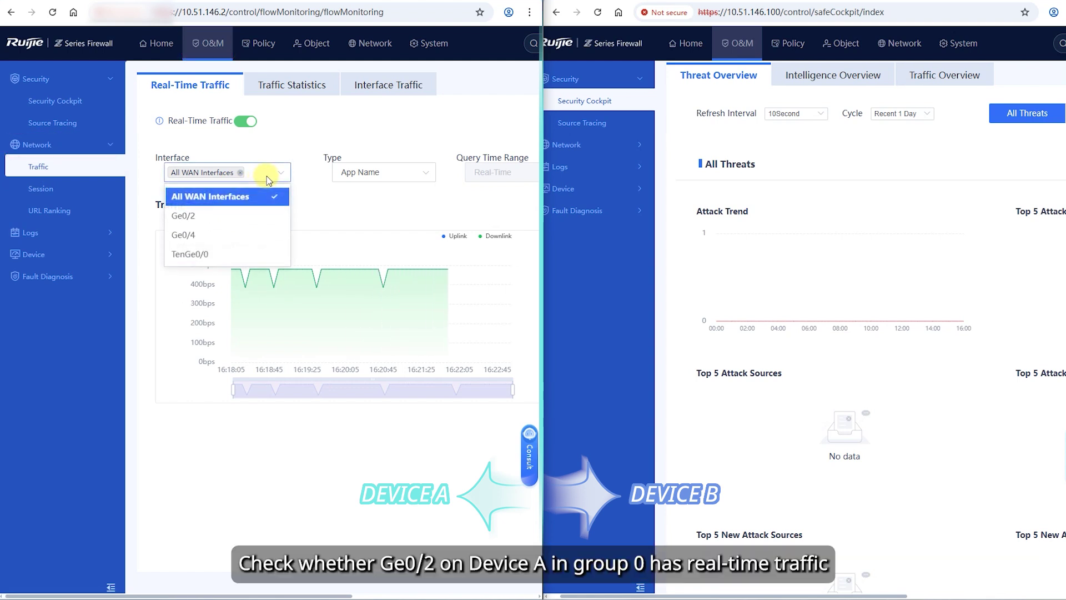
click(223, 216)
click(199, 236)
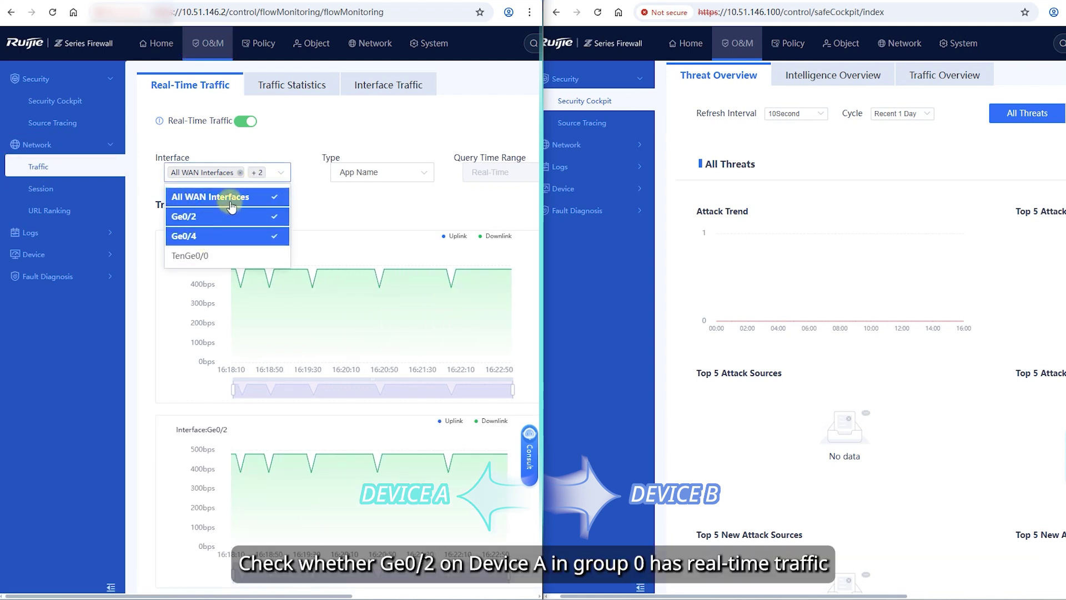
click(307, 136)
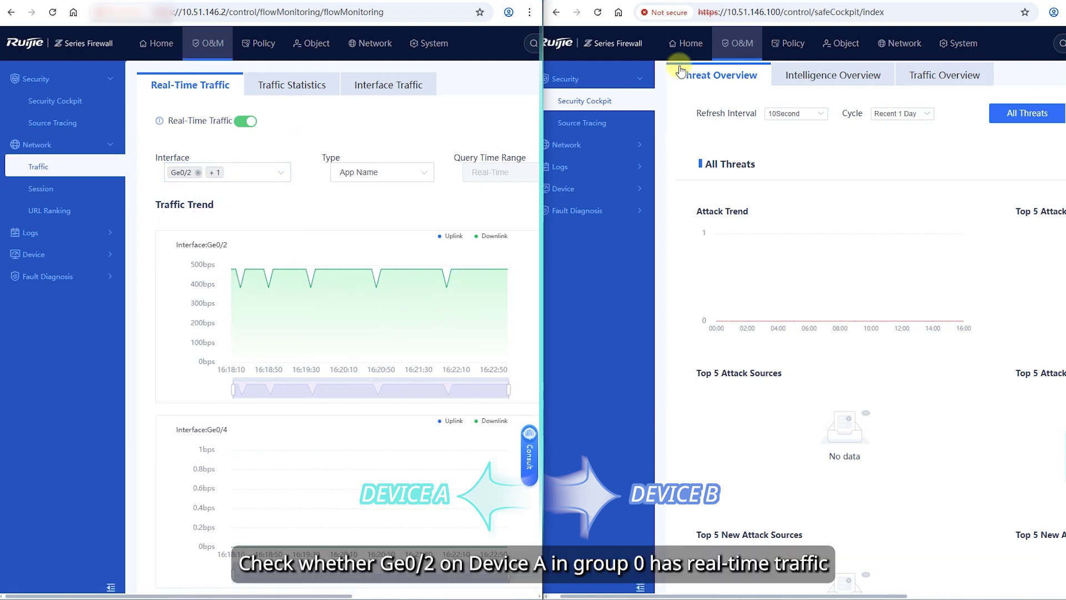
Show Device B's real-time traffic for Ge0/2 and Ge0/4, removing All WAN Interfaces.
click(567, 144)
click(578, 168)
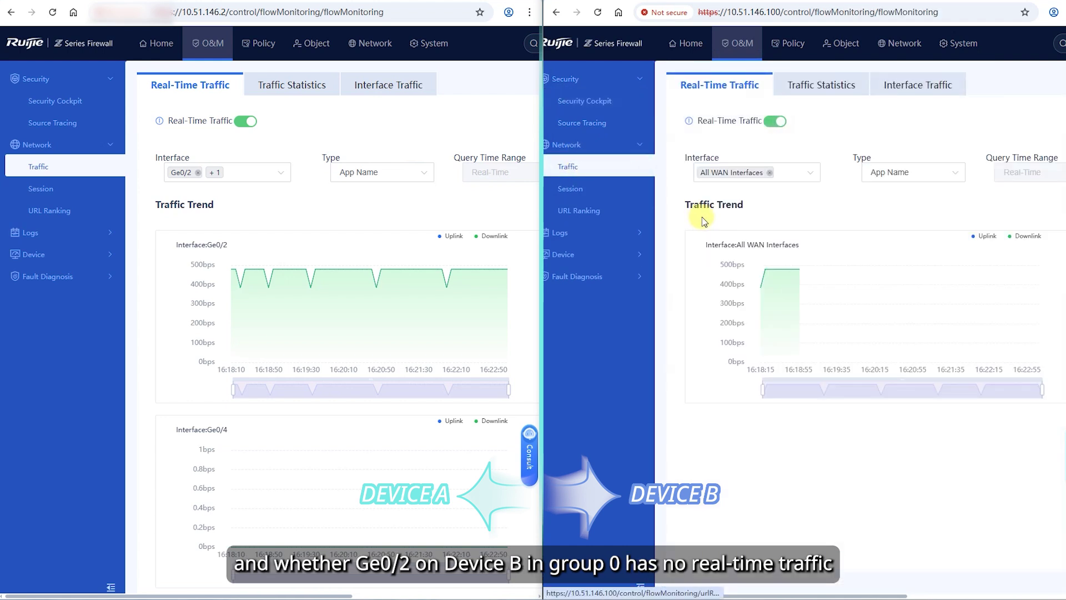
click(792, 176)
click(716, 215)
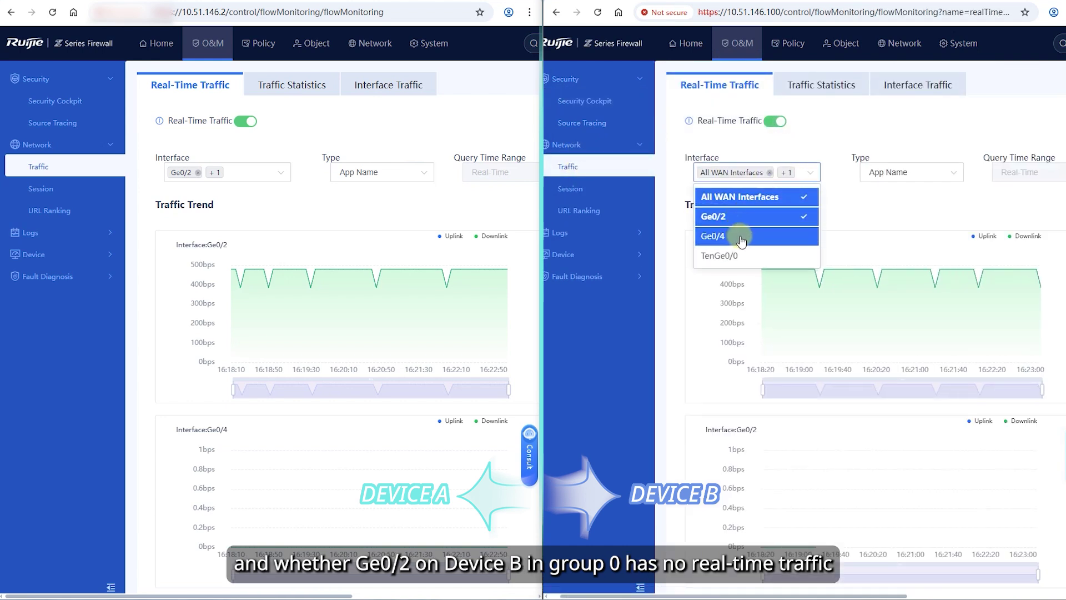
click(721, 235)
click(766, 196)
click(855, 127)
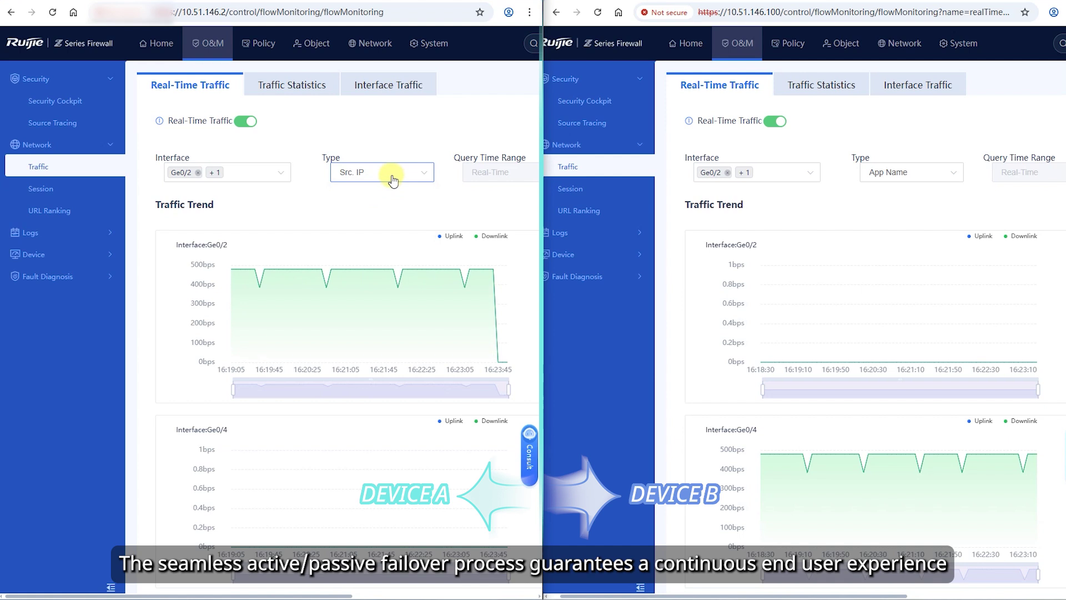
Group Device B's real-time traffic by Src. IP.
click(899, 172)
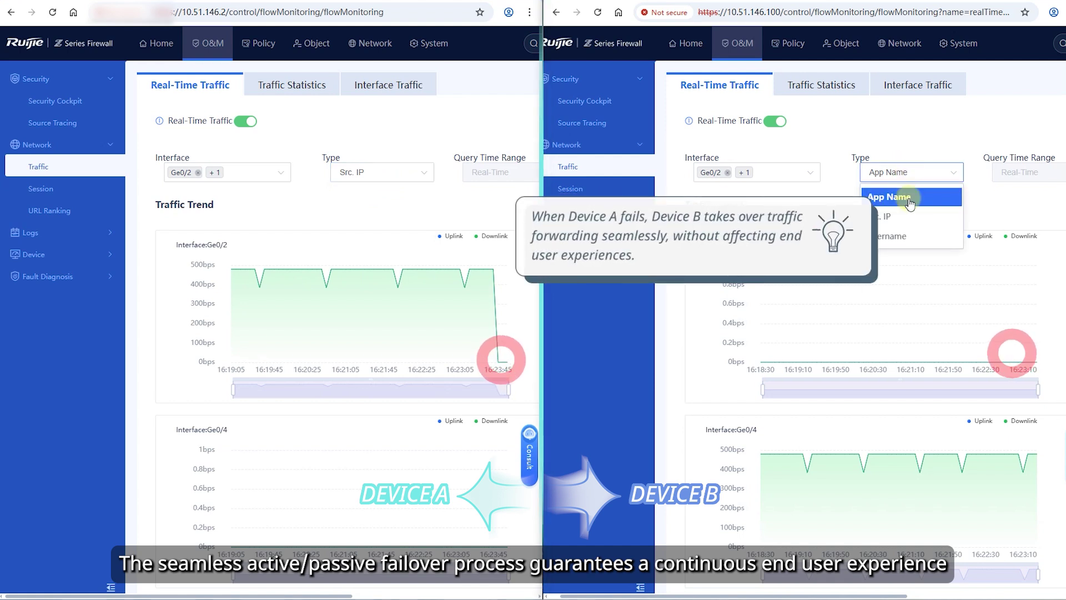
click(883, 197)
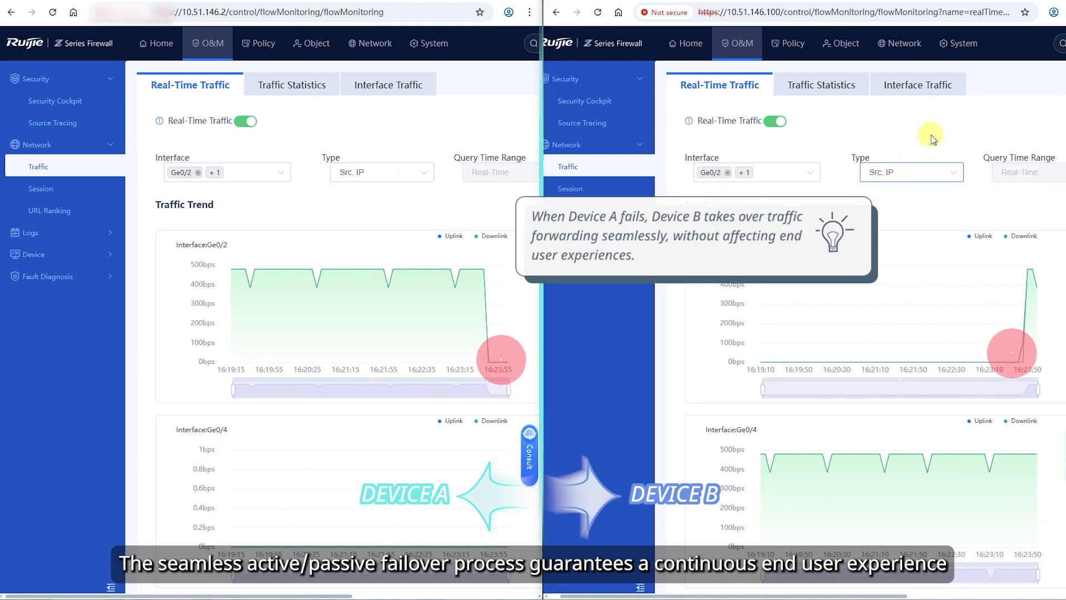